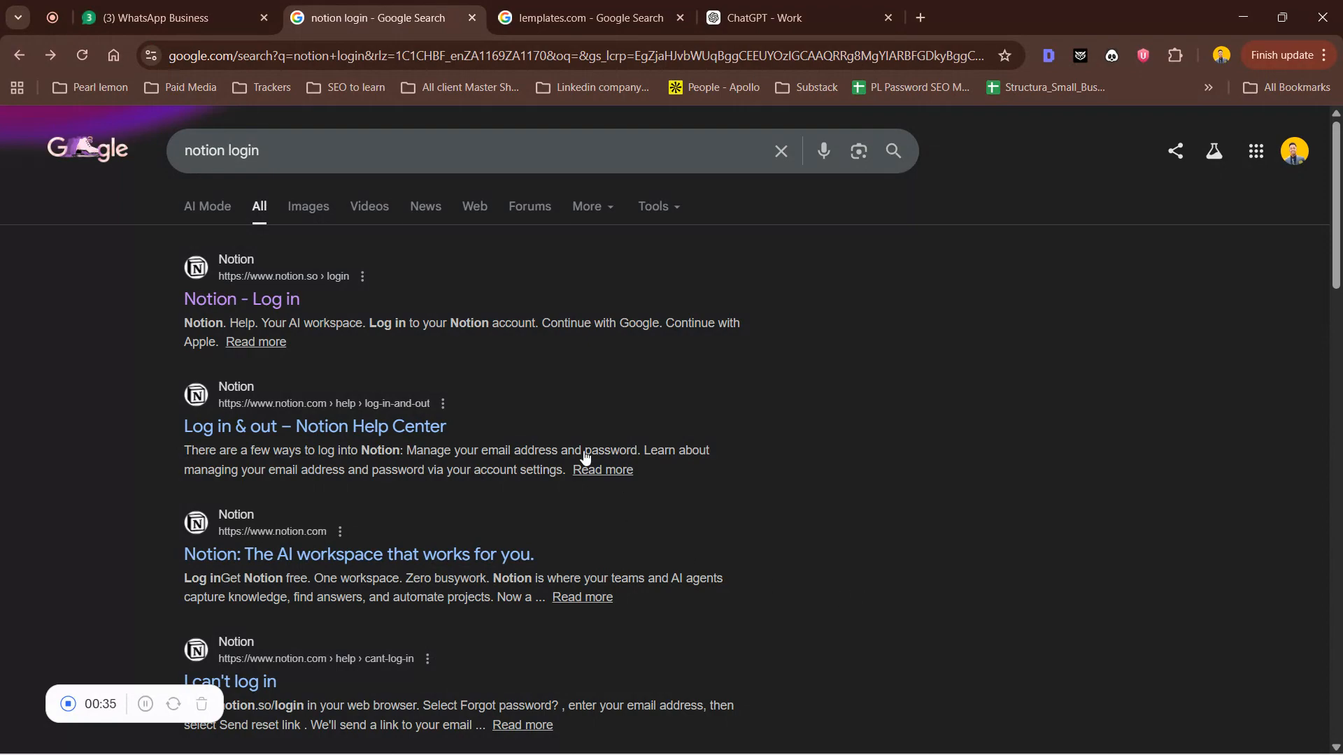
Open Notion from the search results, go through the nested pages 1, 2 and 3, and return to page 1
click(296, 300)
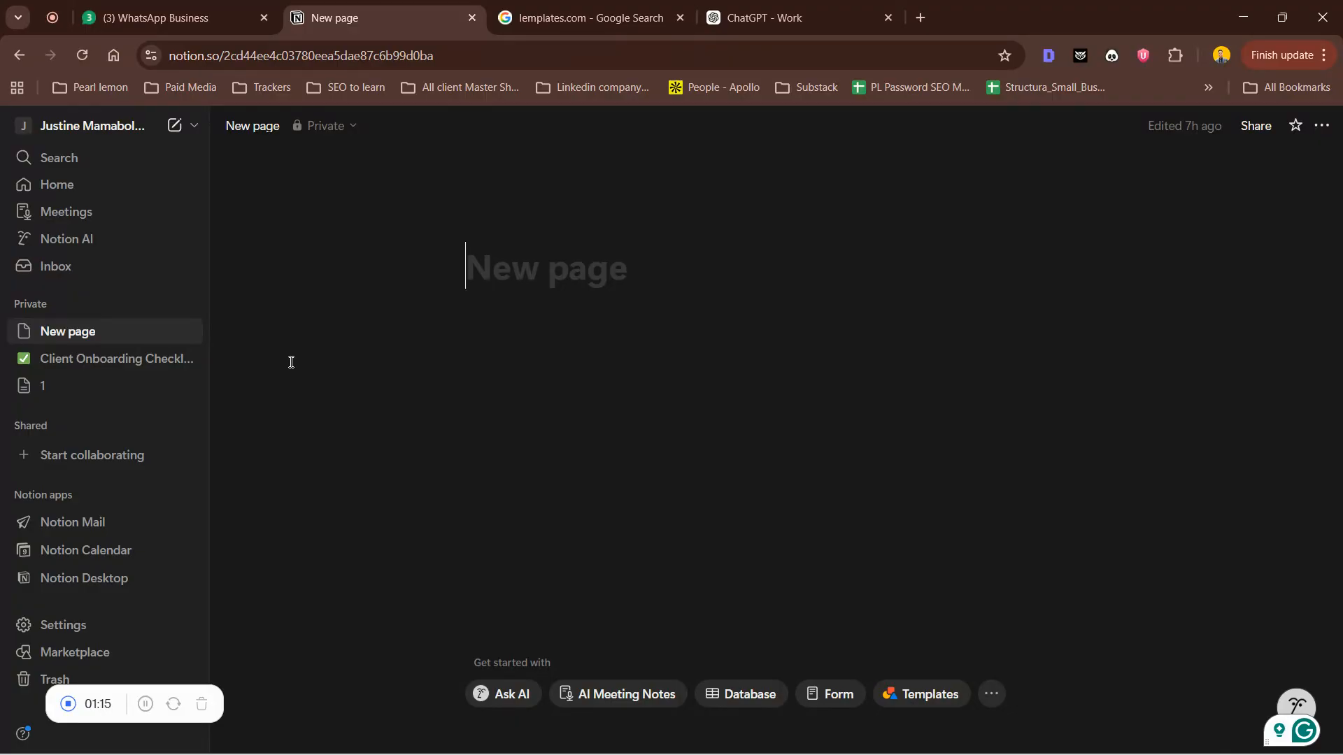
click(67, 387)
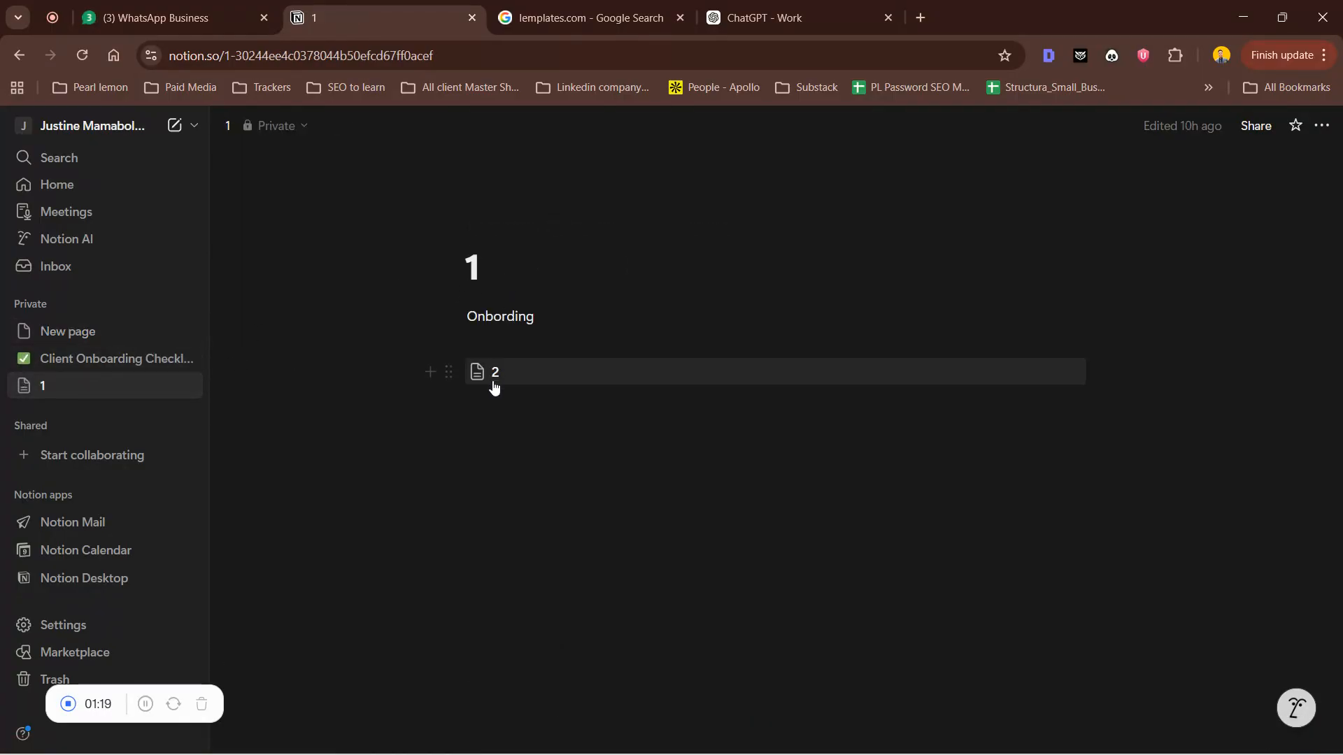
click(493, 378)
click(468, 319)
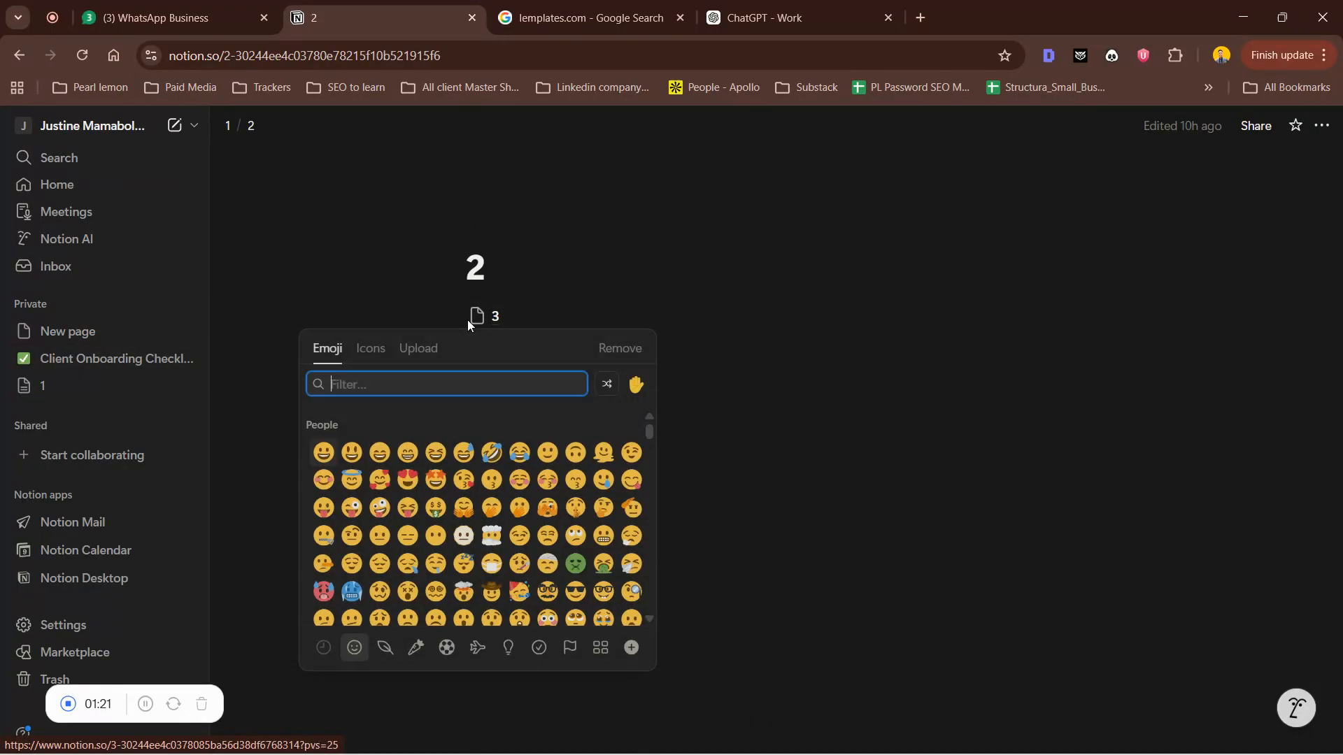
click(588, 290)
click(493, 317)
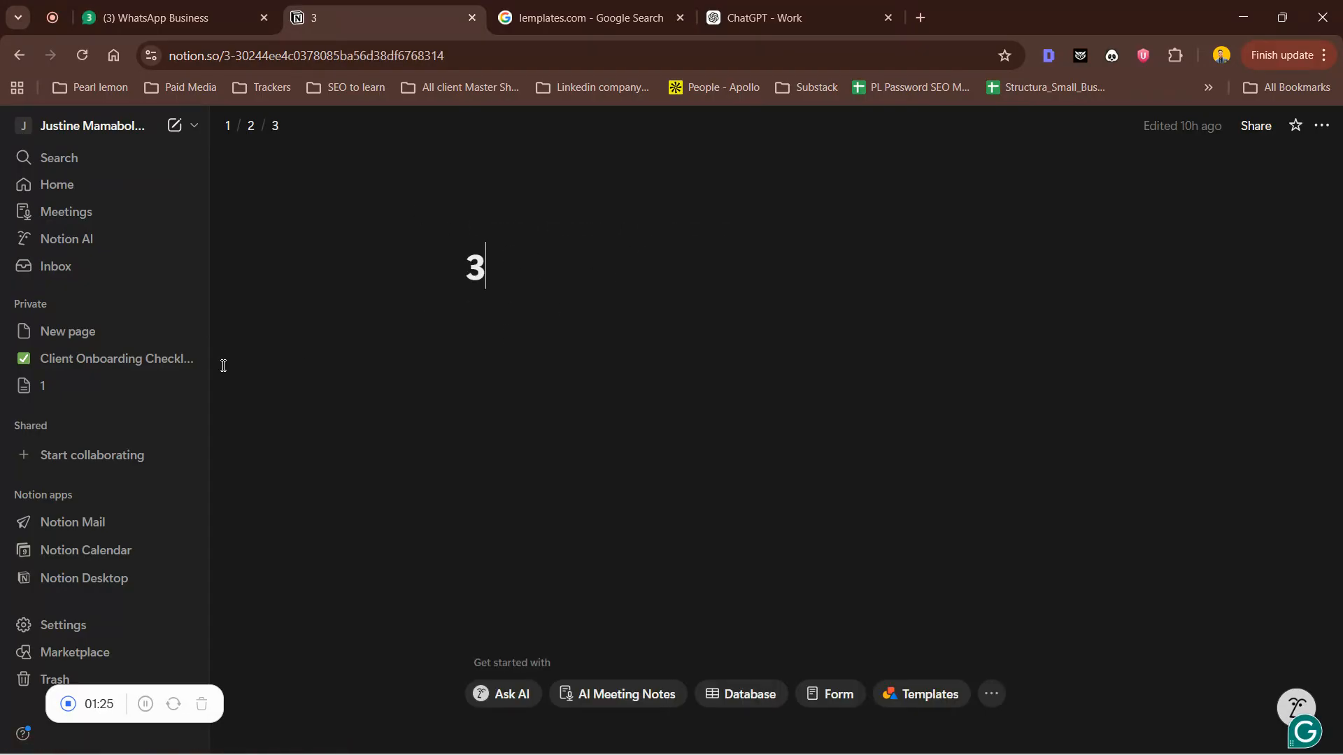
click(68, 383)
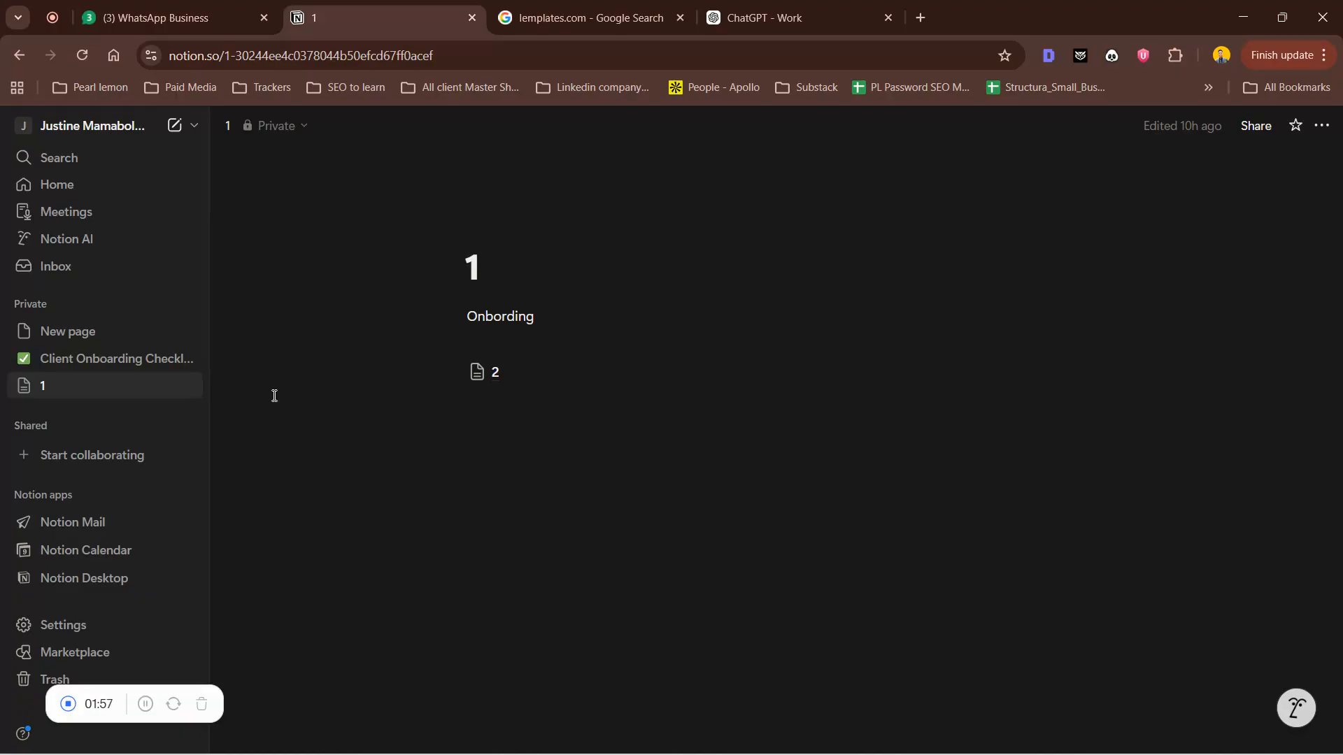
Examine the Client Onboarding Checklist page from its introduction to the bonus templates, and open the Welcome Email (Before Contract is Signed) template
click(105, 359)
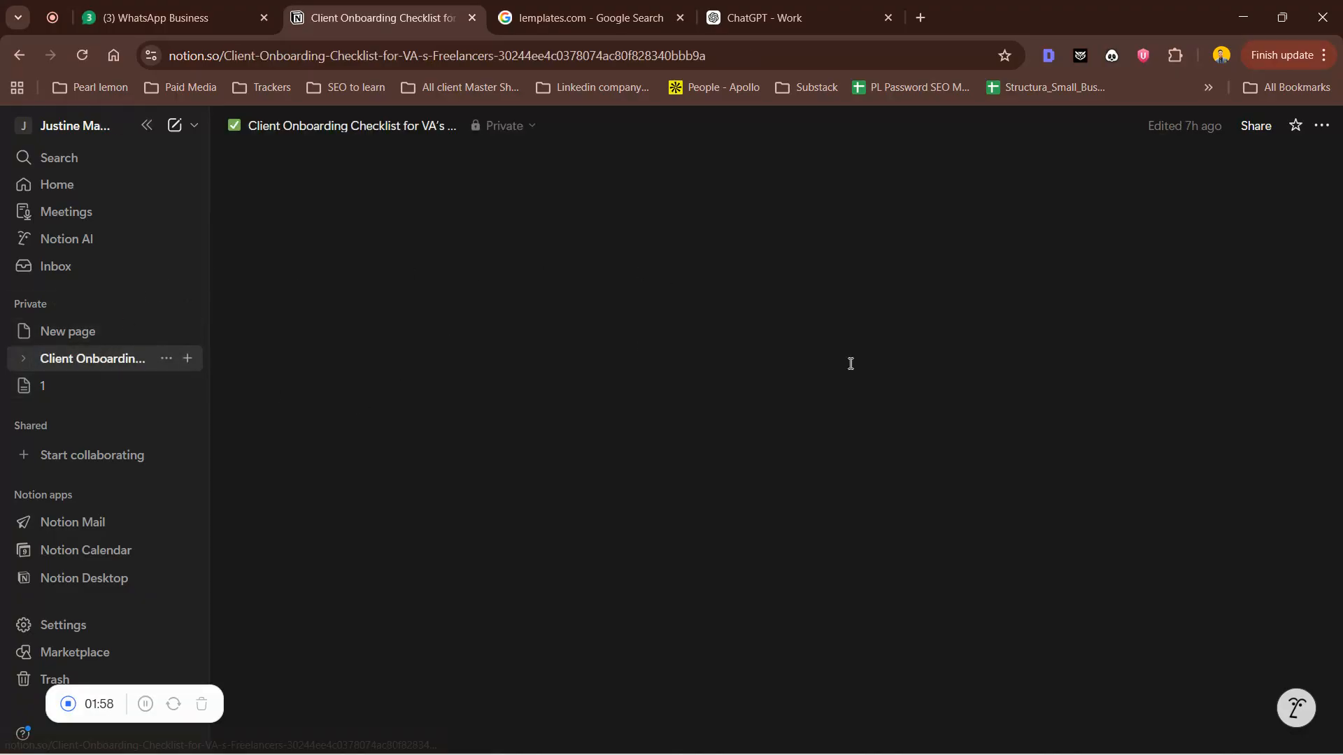
scroll(771, 408, down, 6)
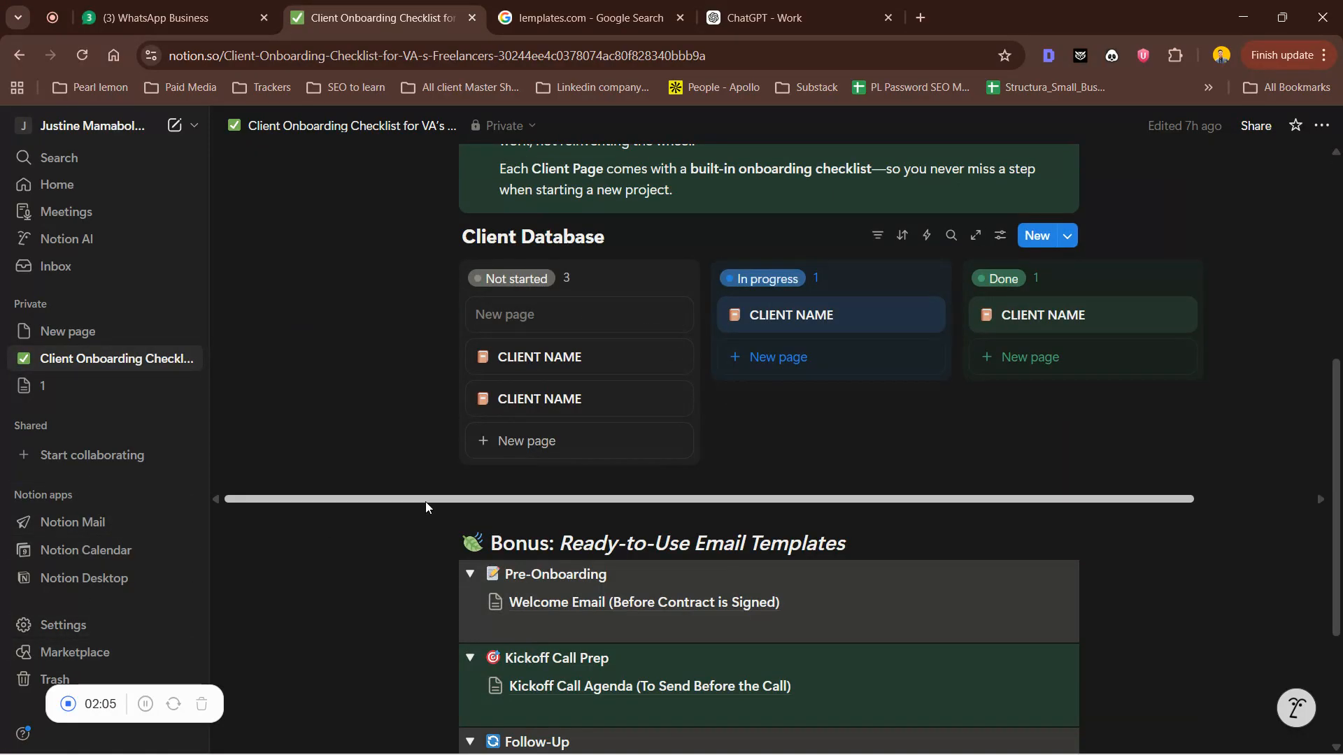
scroll(447, 502, up, 6)
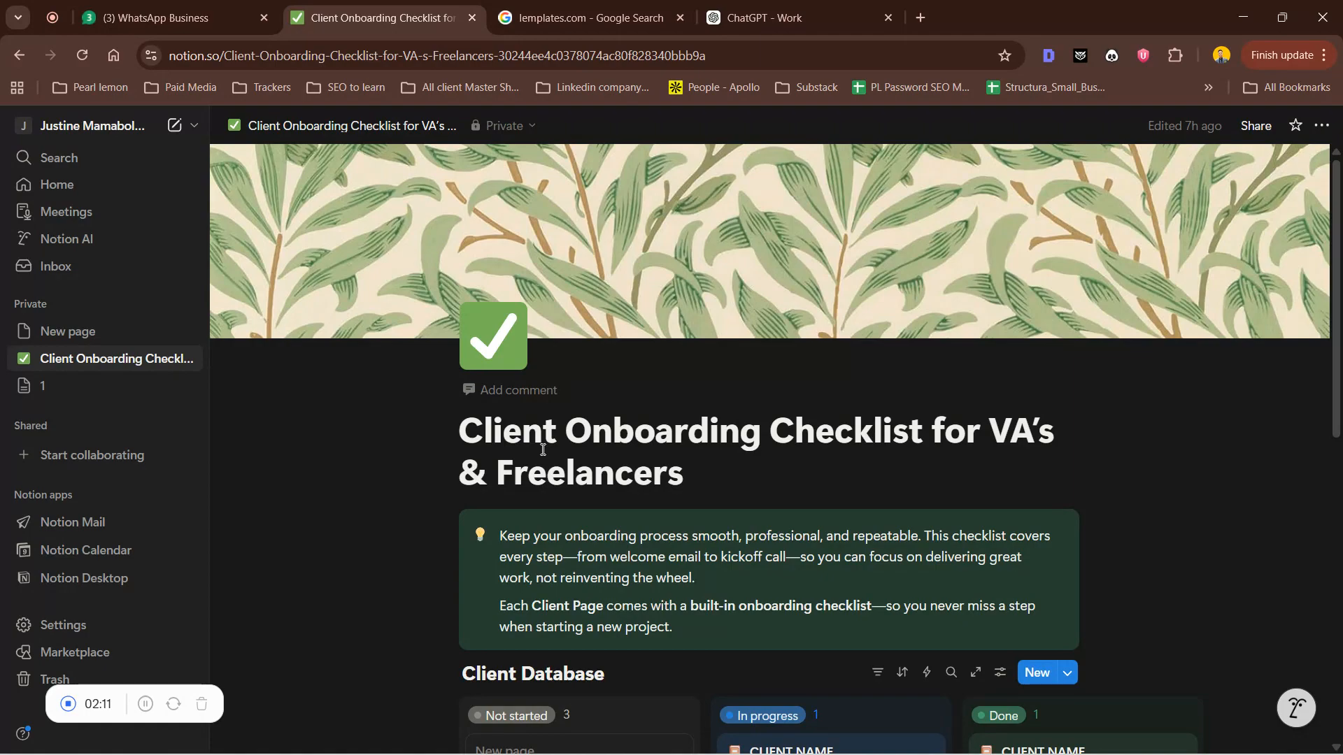
scroll(543, 449, down, 3)
scroll(543, 450, down, 5)
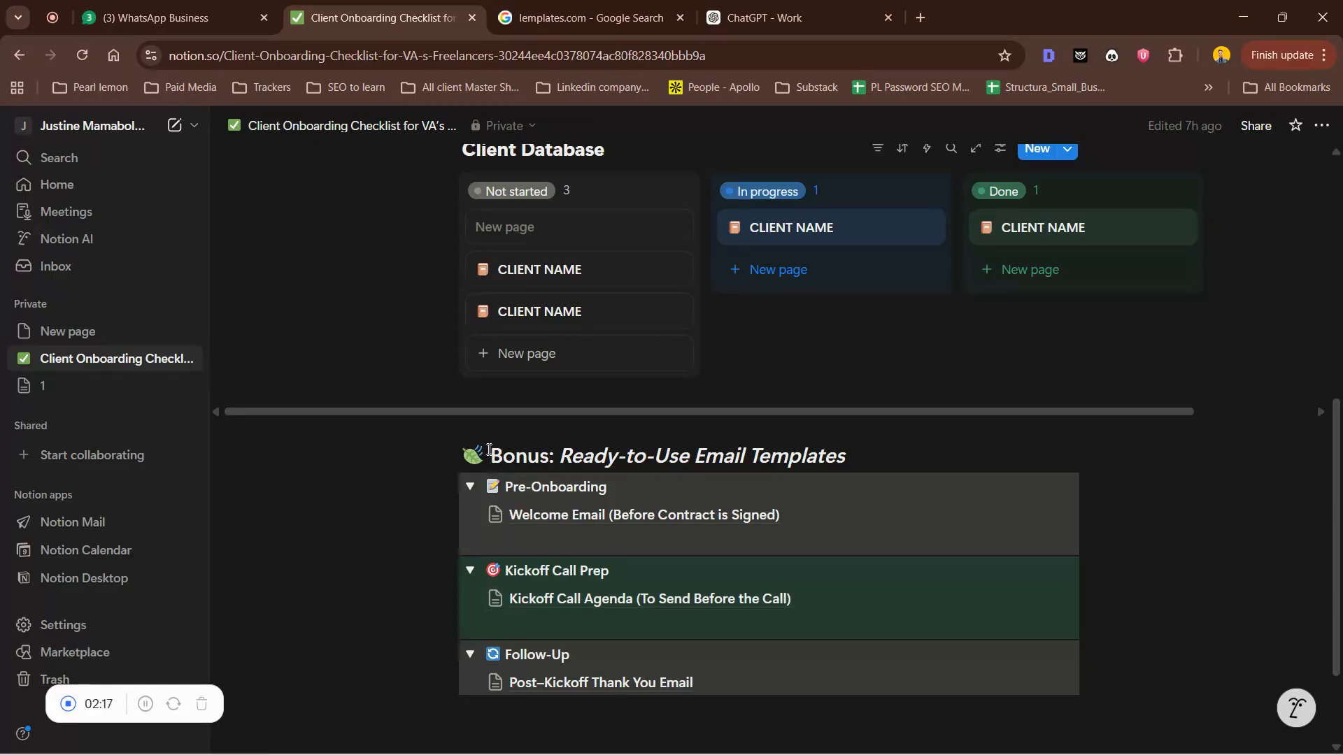
scroll(510, 454, up, 5)
scroll(512, 542, down, 5)
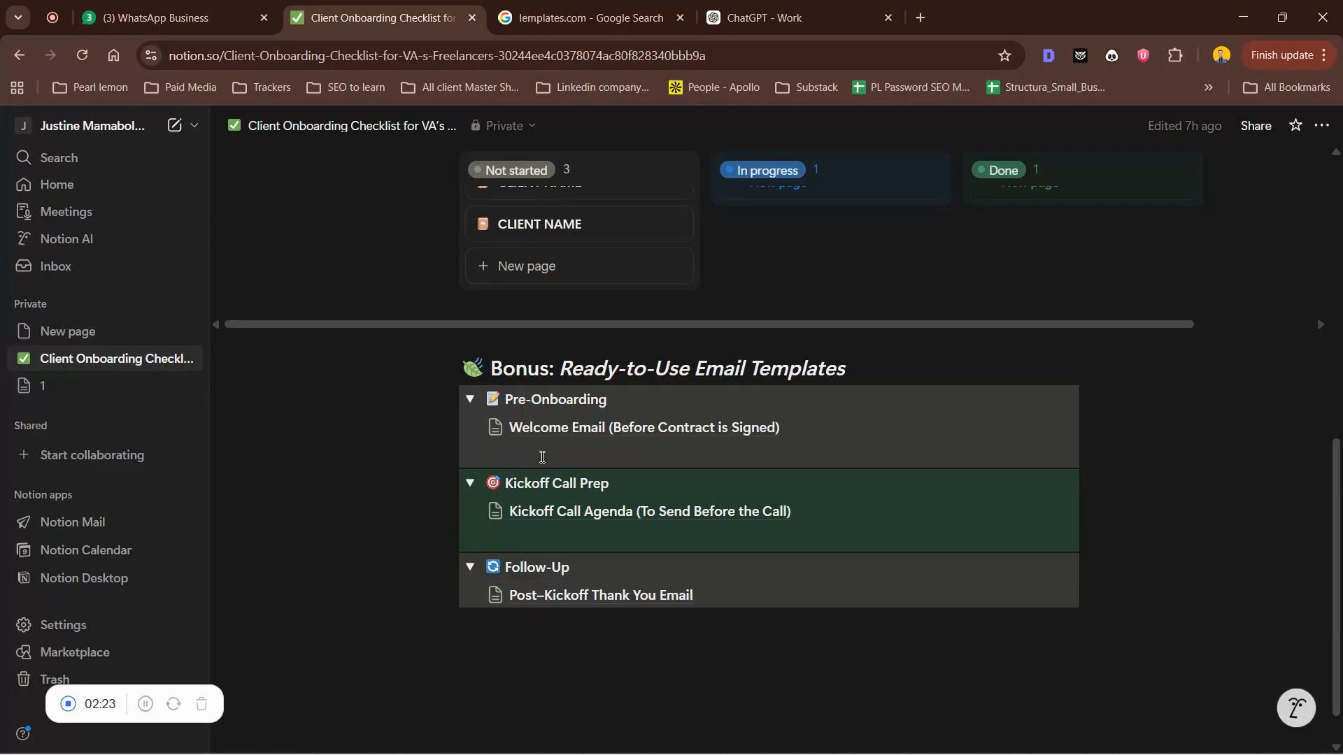
click(549, 428)
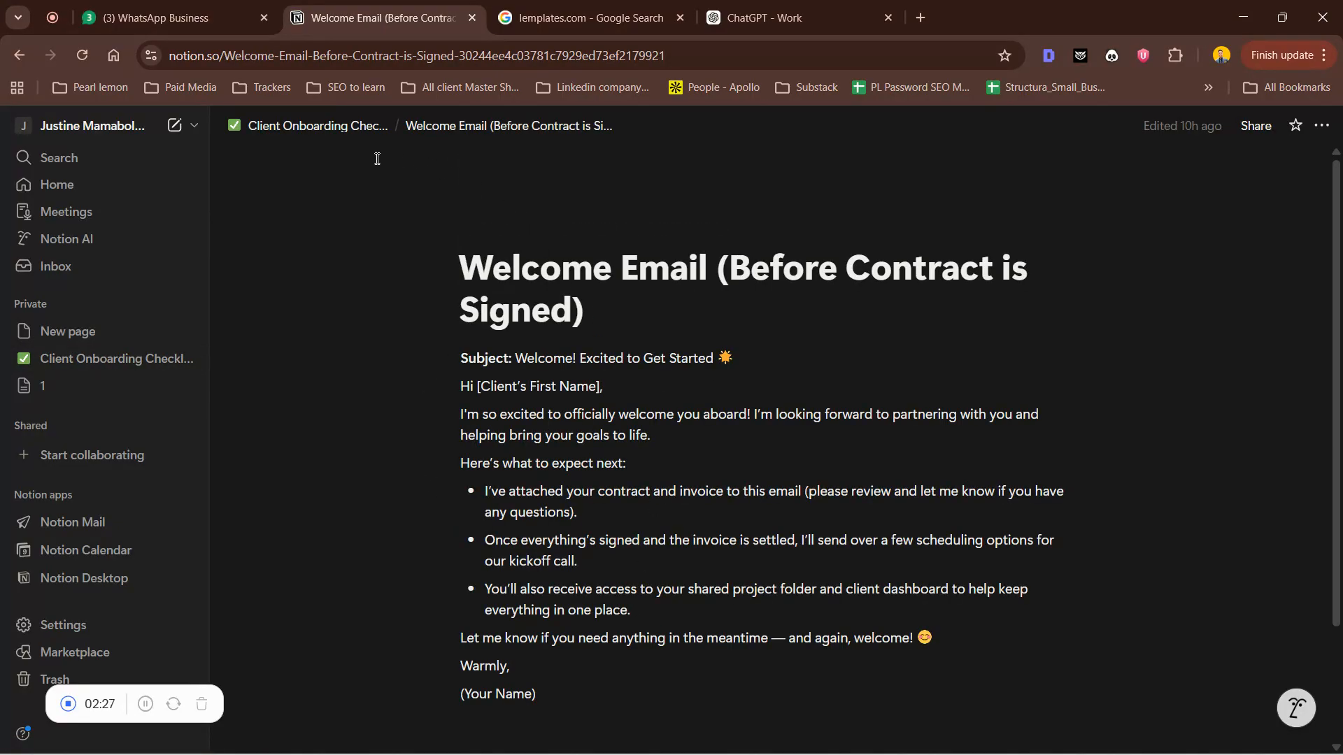
Return to the Client Onboarding Checklist page and review its Client Database board and ready-to-use email templates
click(336, 127)
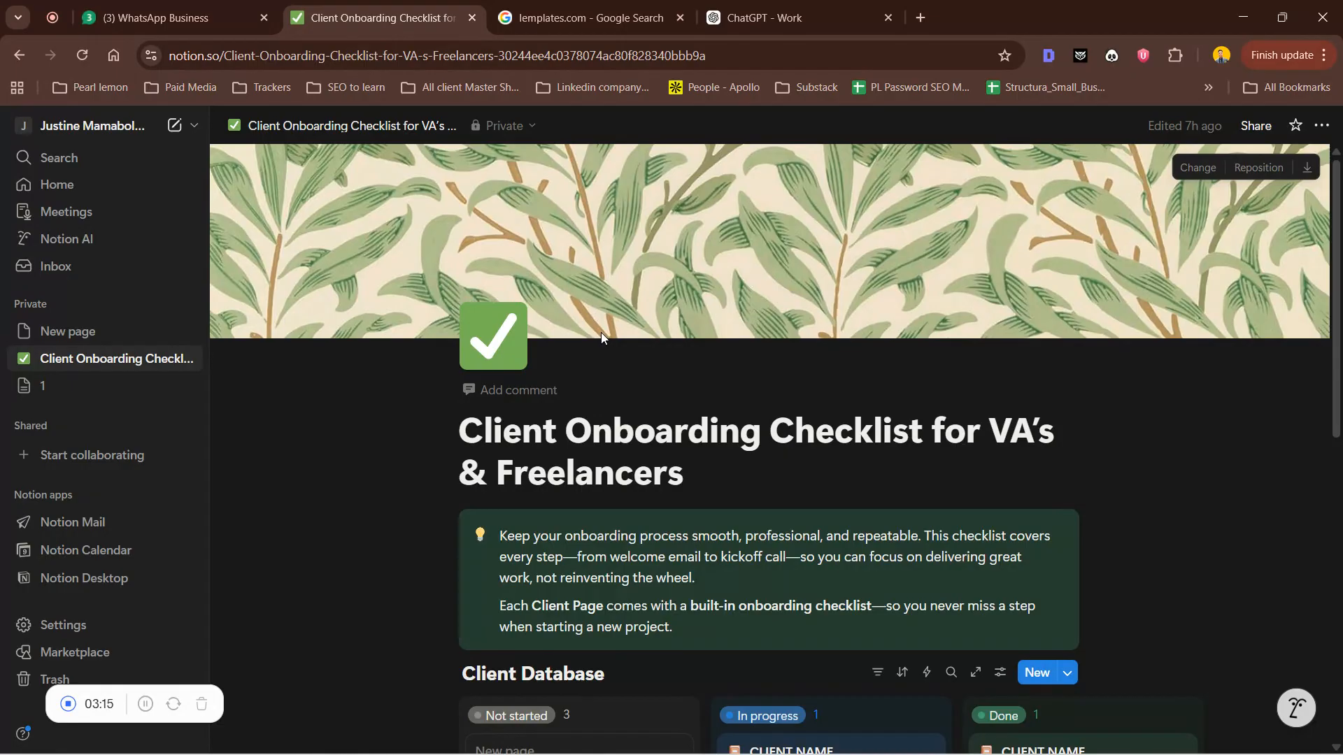
scroll(533, 534, down, 2)
scroll(533, 534, down, 4)
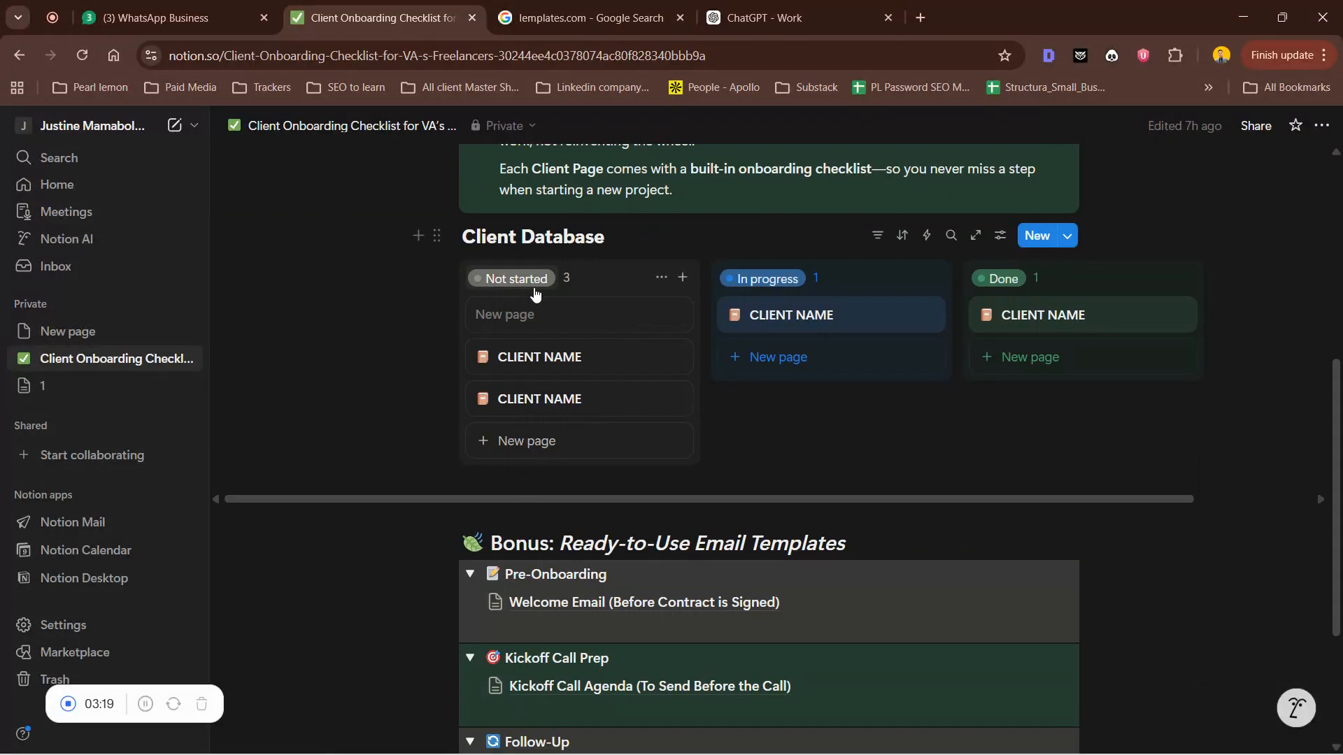
scroll(539, 357, up, 5)
mouse_move(479, 451)
mouse_down()
mouse_move(603, 460)
mouse_move(475, 441)
mouse_up()
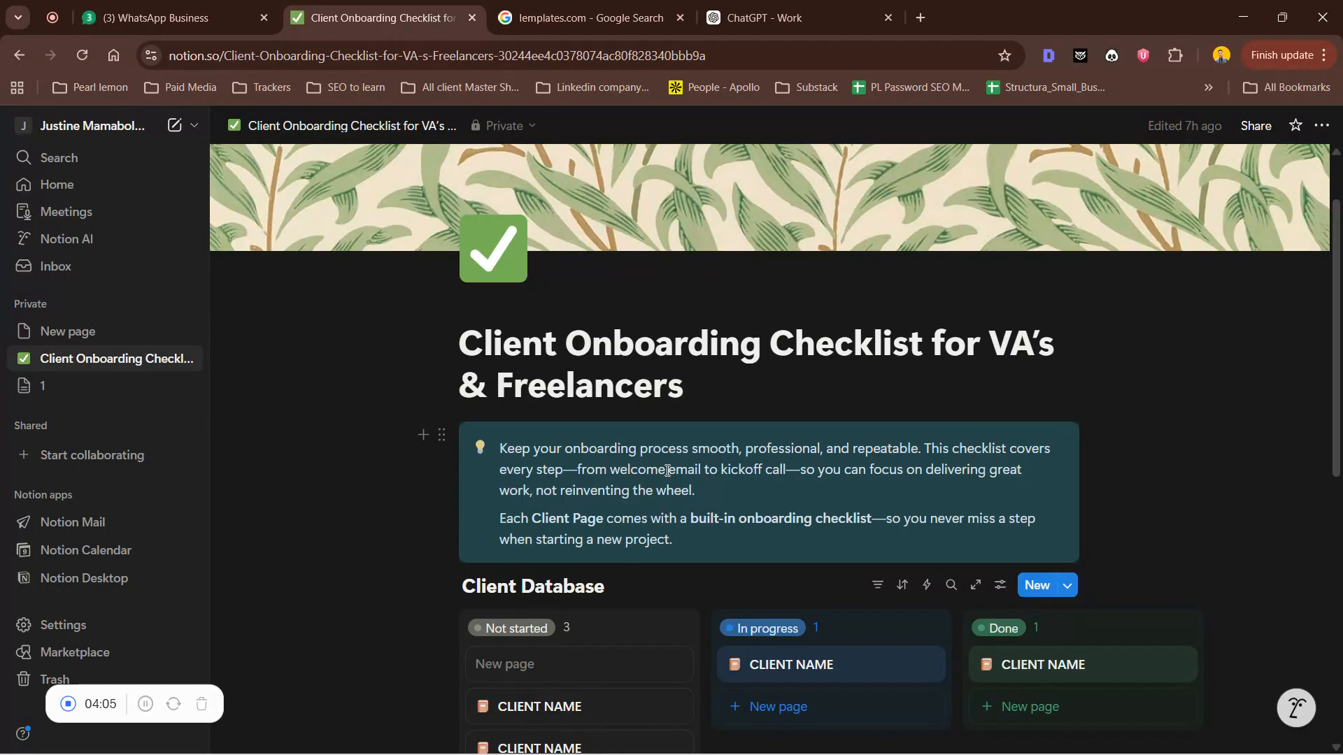
scroll(668, 494, down, 5)
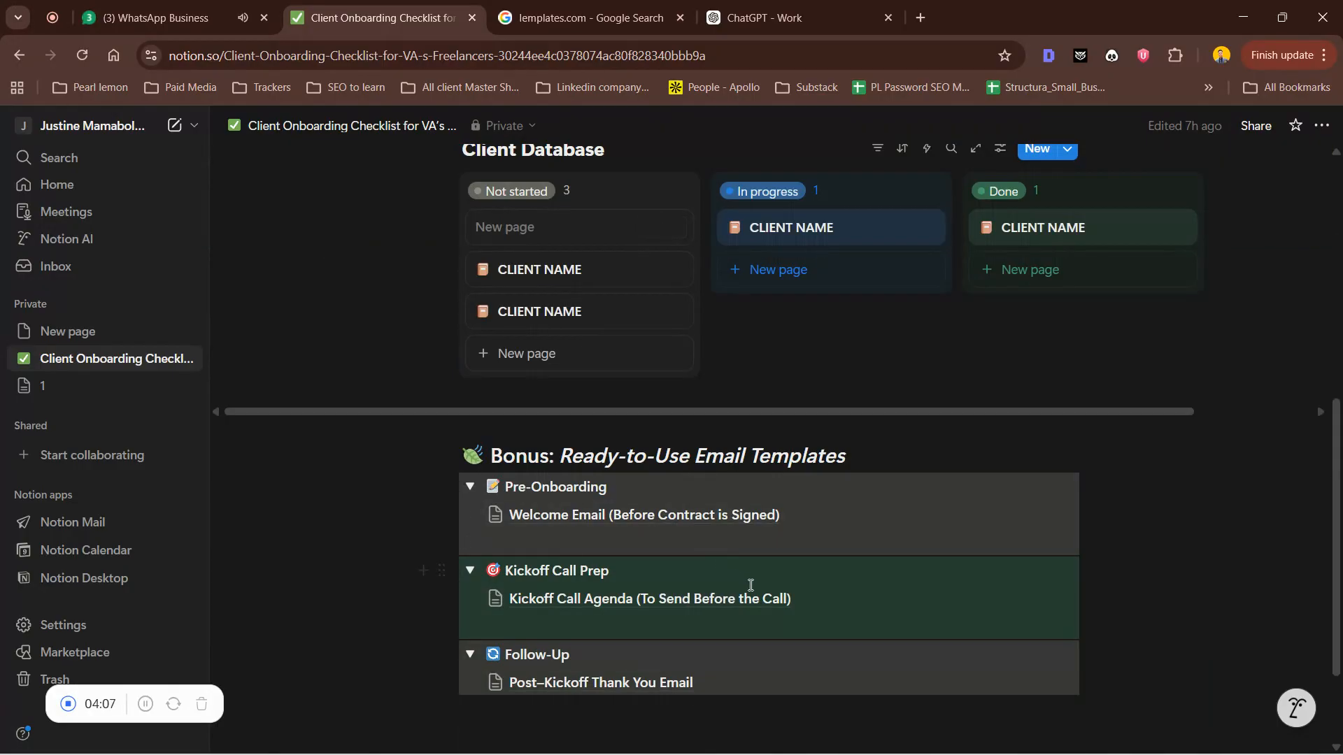
scroll(749, 596, down, 1)
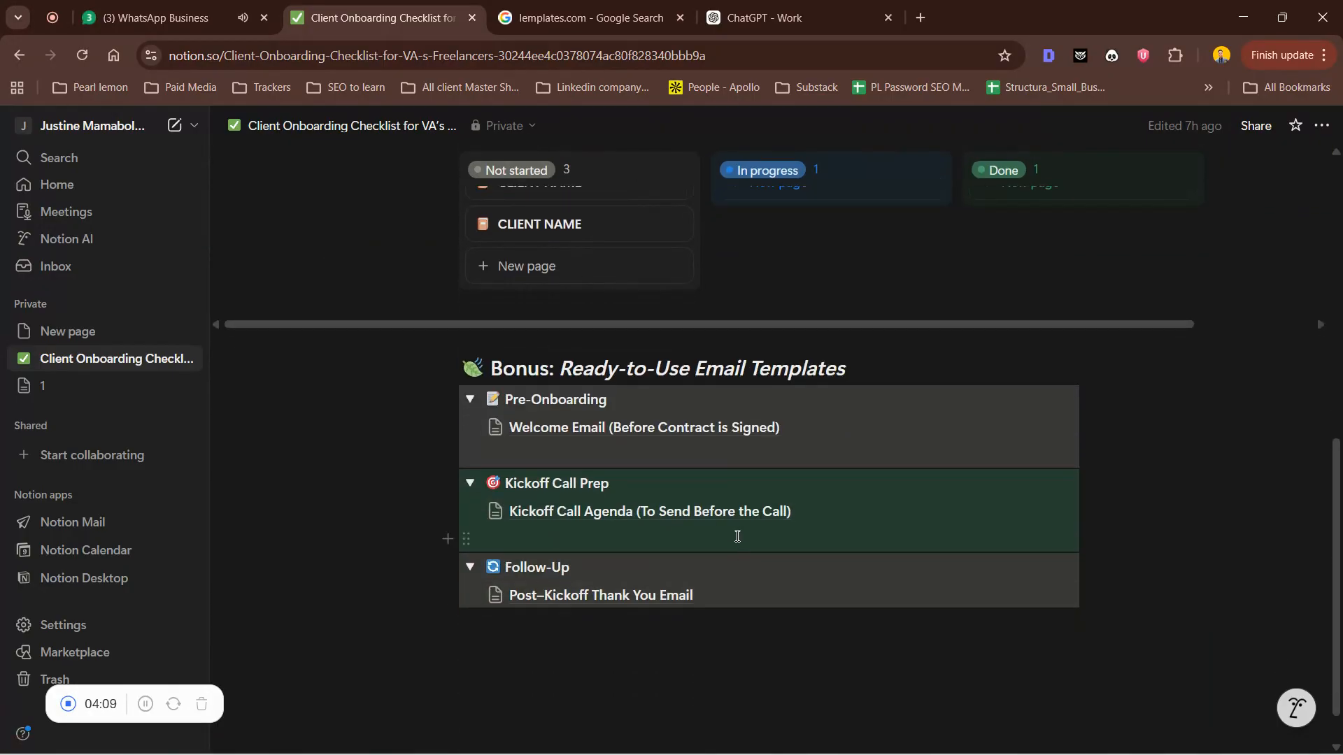
mouse_move(729, 512)
Duplicate the Client Onboarding Checklist page and open the copy
click(166, 355)
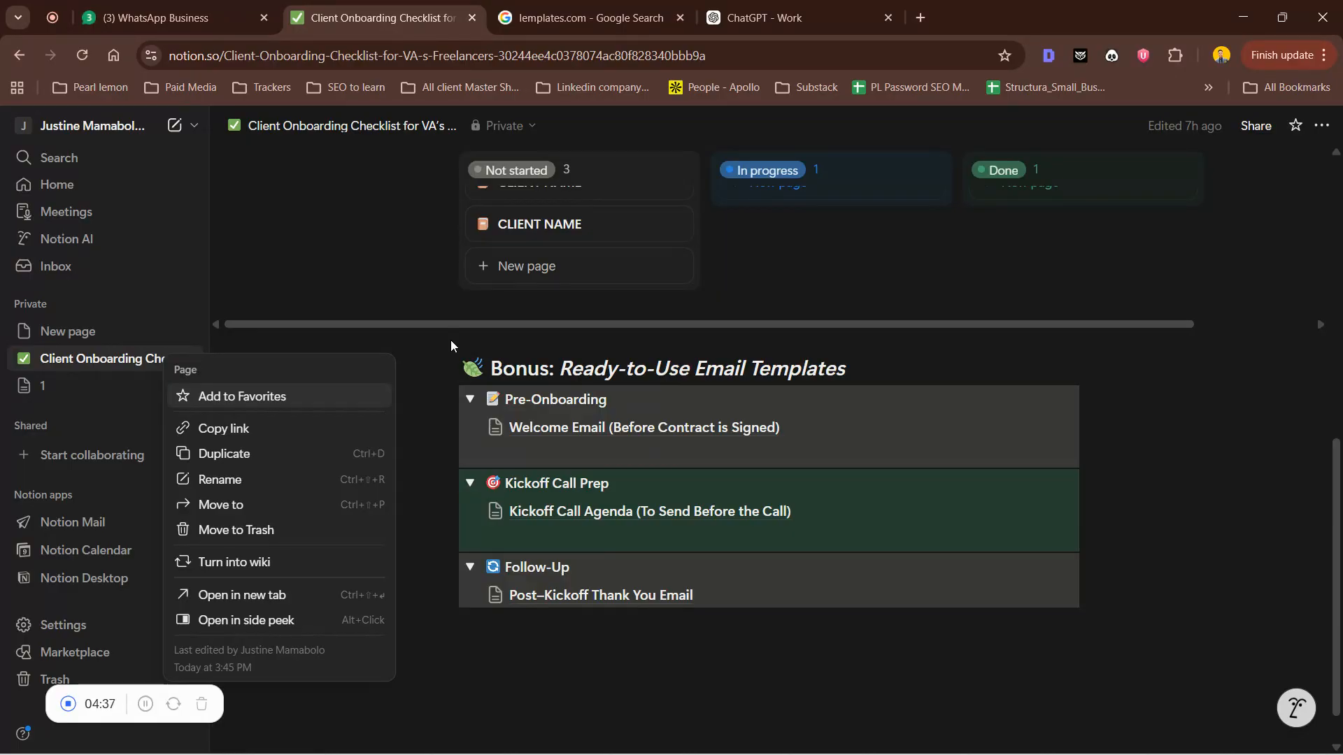
click(279, 455)
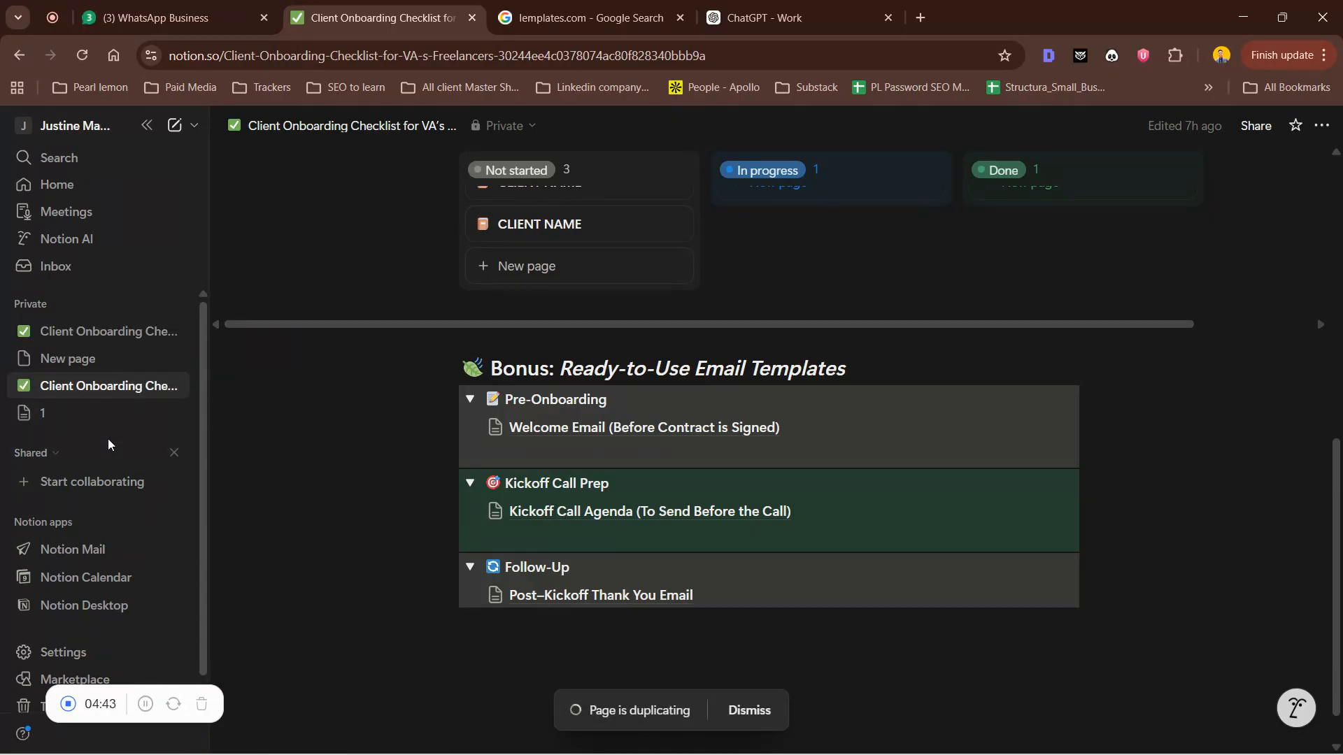
click(105, 334)
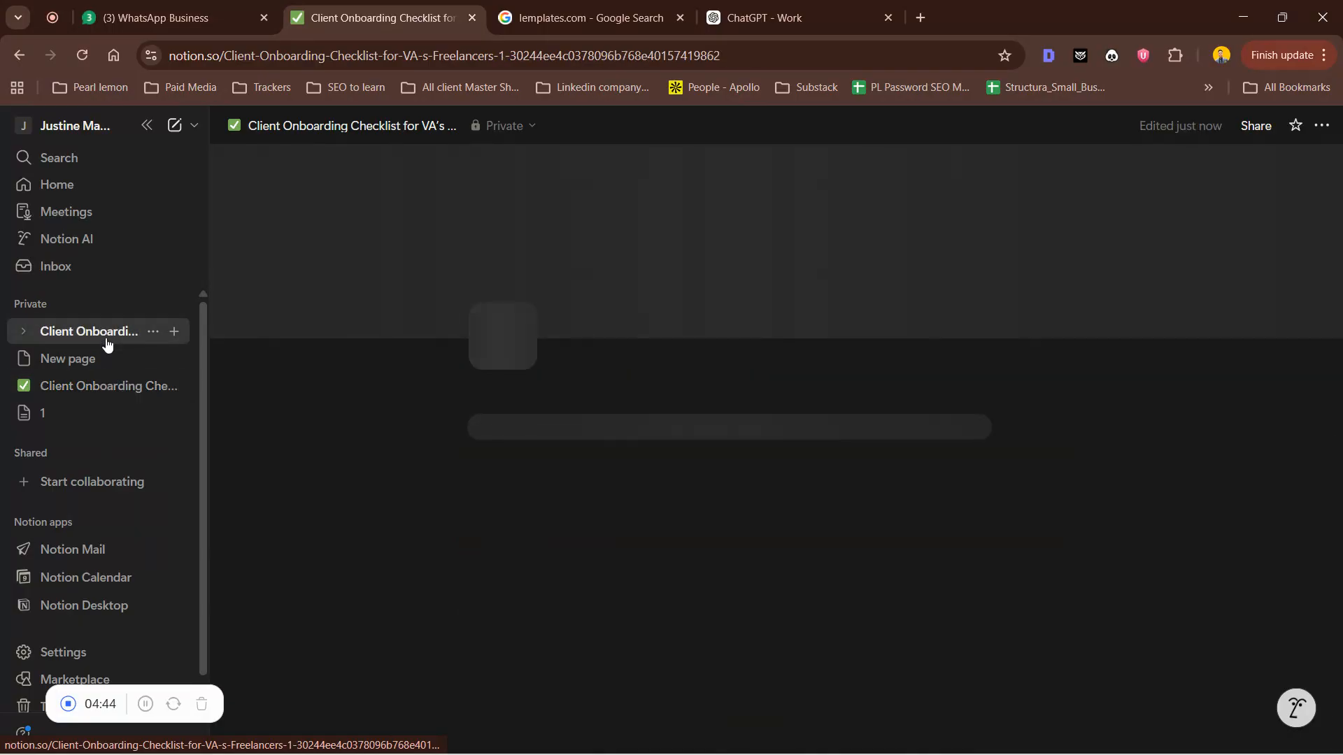
scroll(738, 464, down, 1)
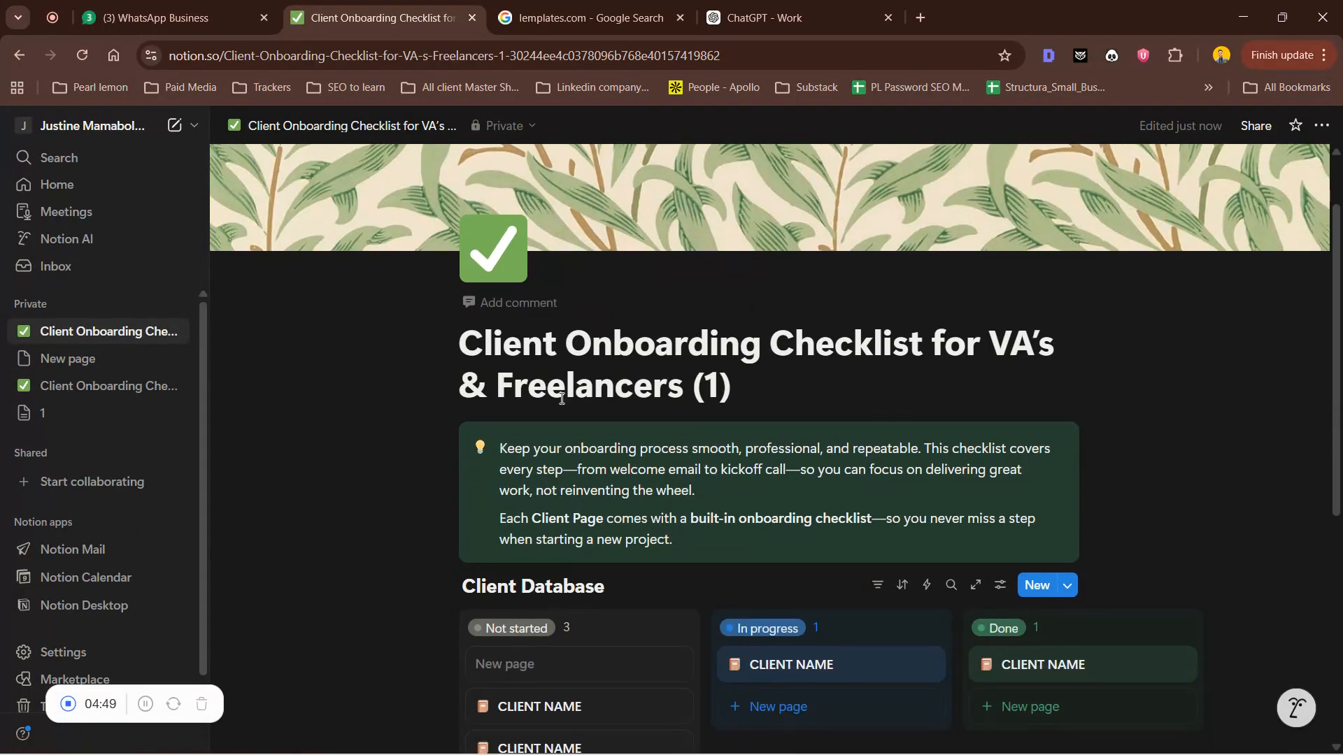
Reopen the original checklist and page 1, and start an empty line below subpage 2 on page 1
click(126, 394)
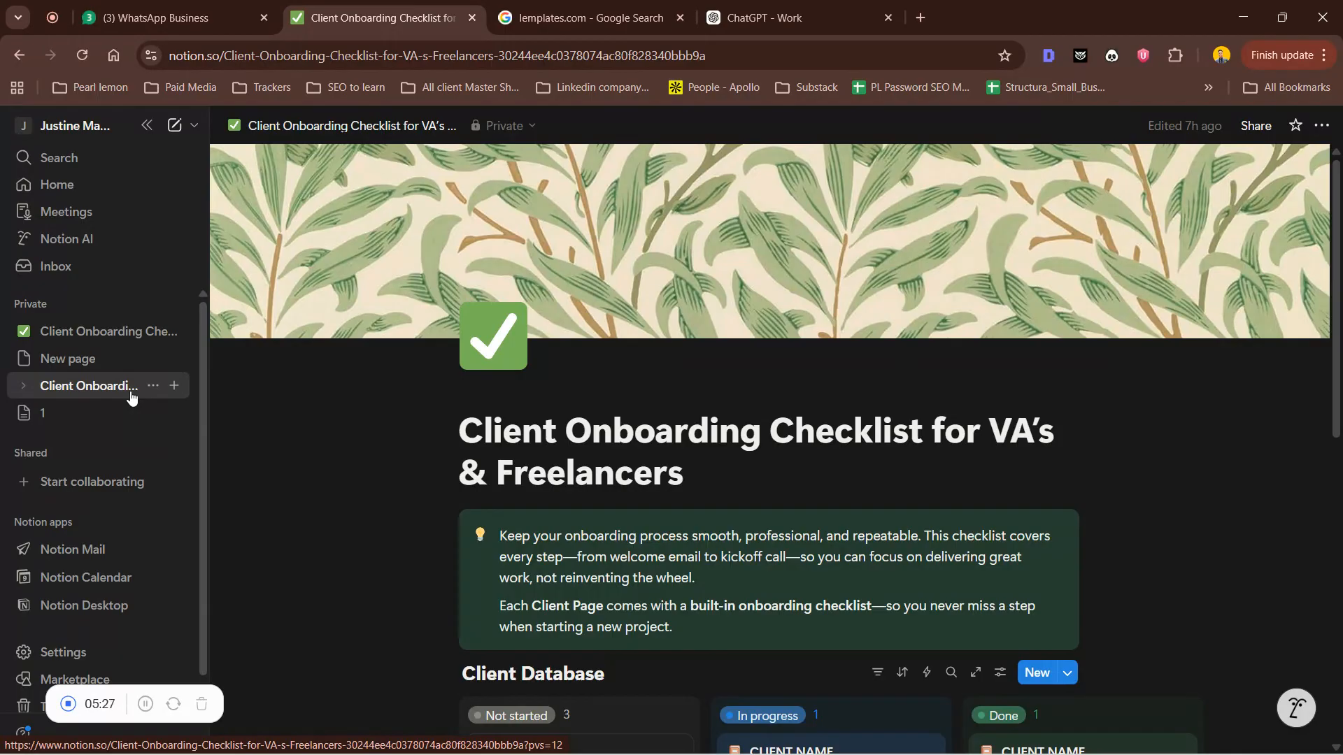
click(72, 414)
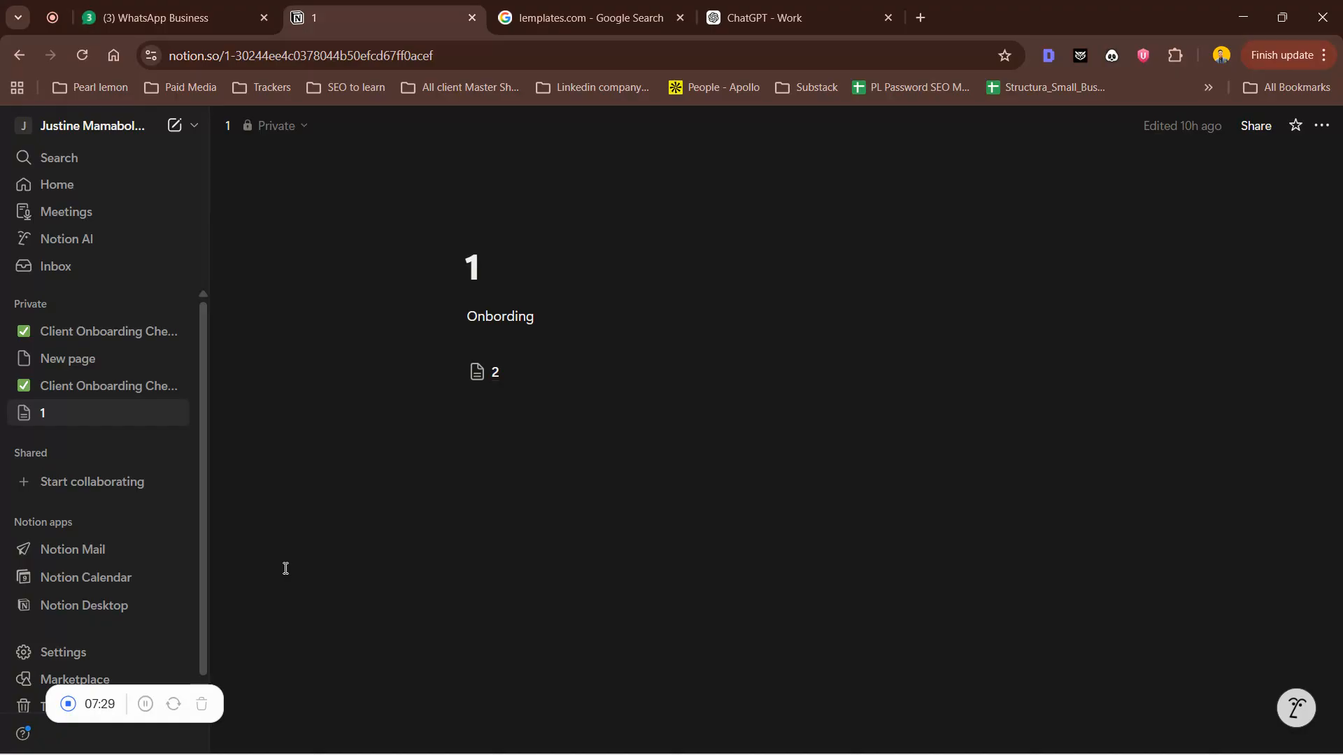
drag(287, 573, 527, 326)
click(506, 455)
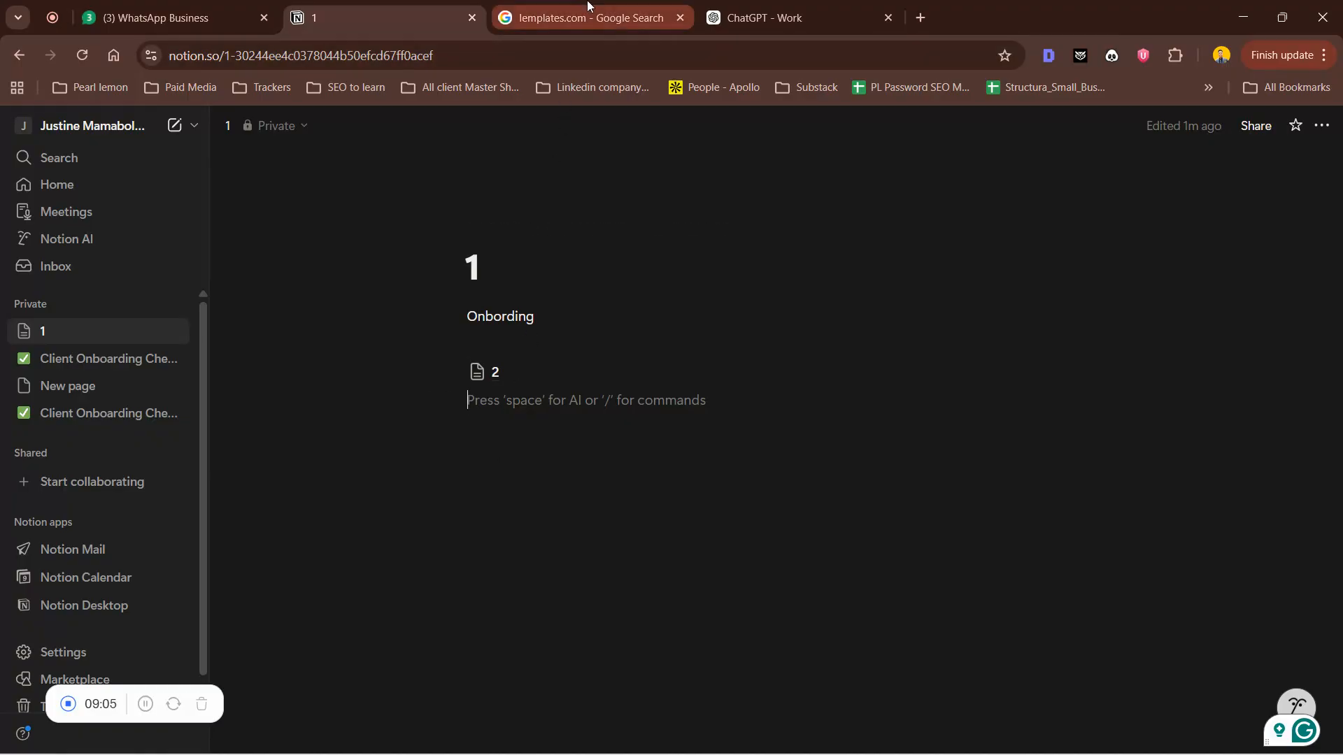
Switch to LemPlates through its search result and open the Client Onboarding Checklist (Rundown) template for editing
click(586, 10)
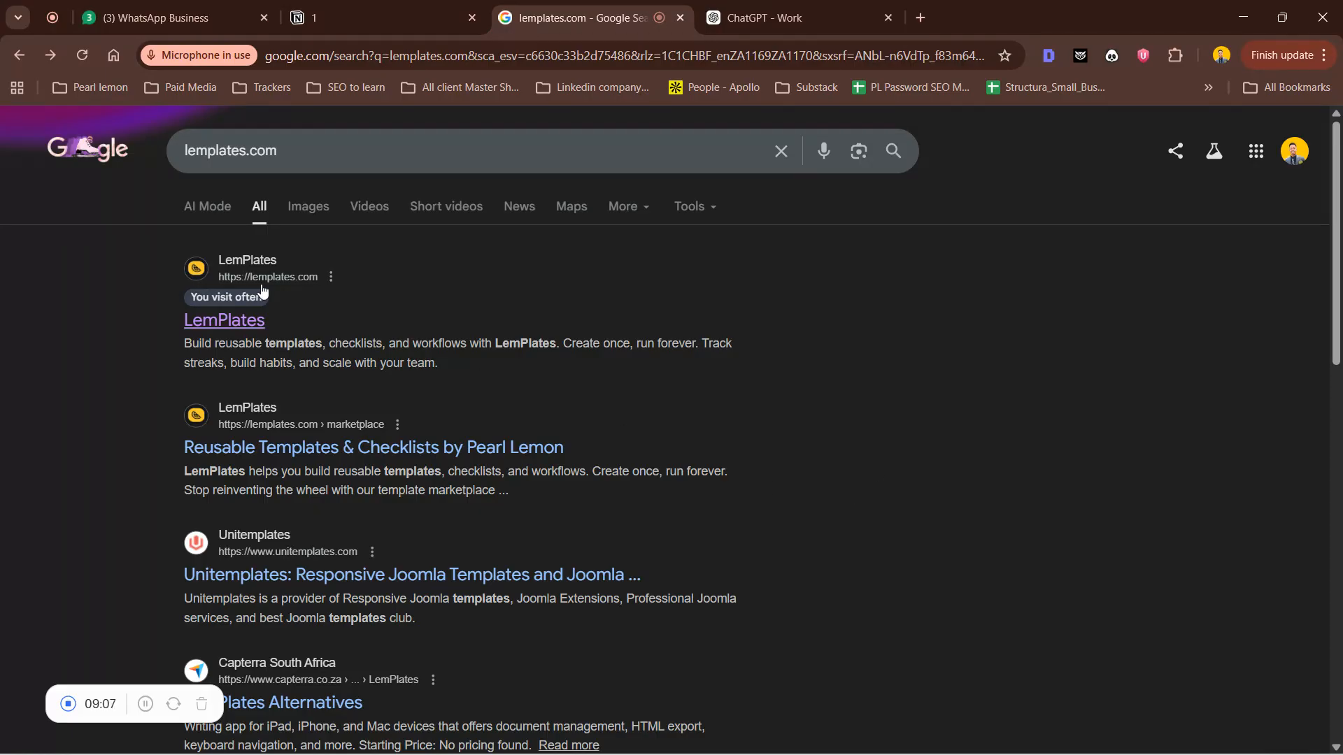
click(247, 318)
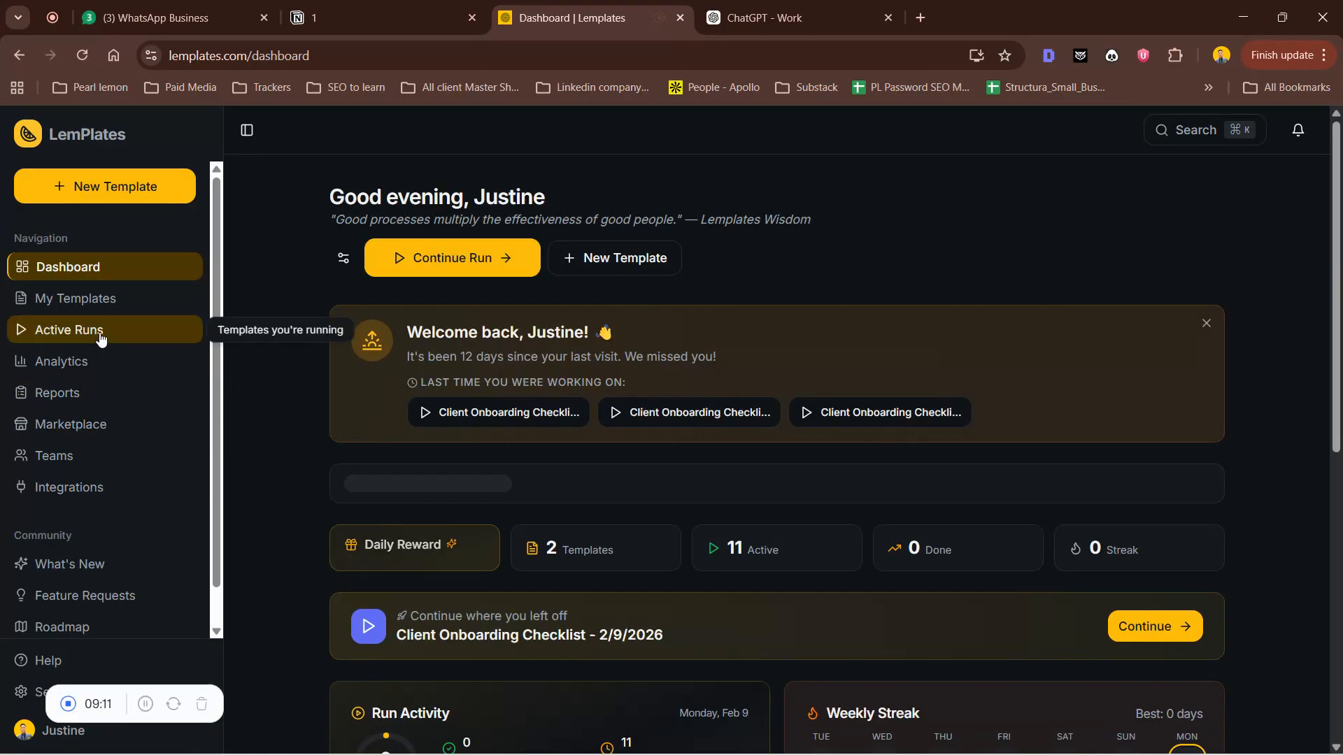
click(130, 312)
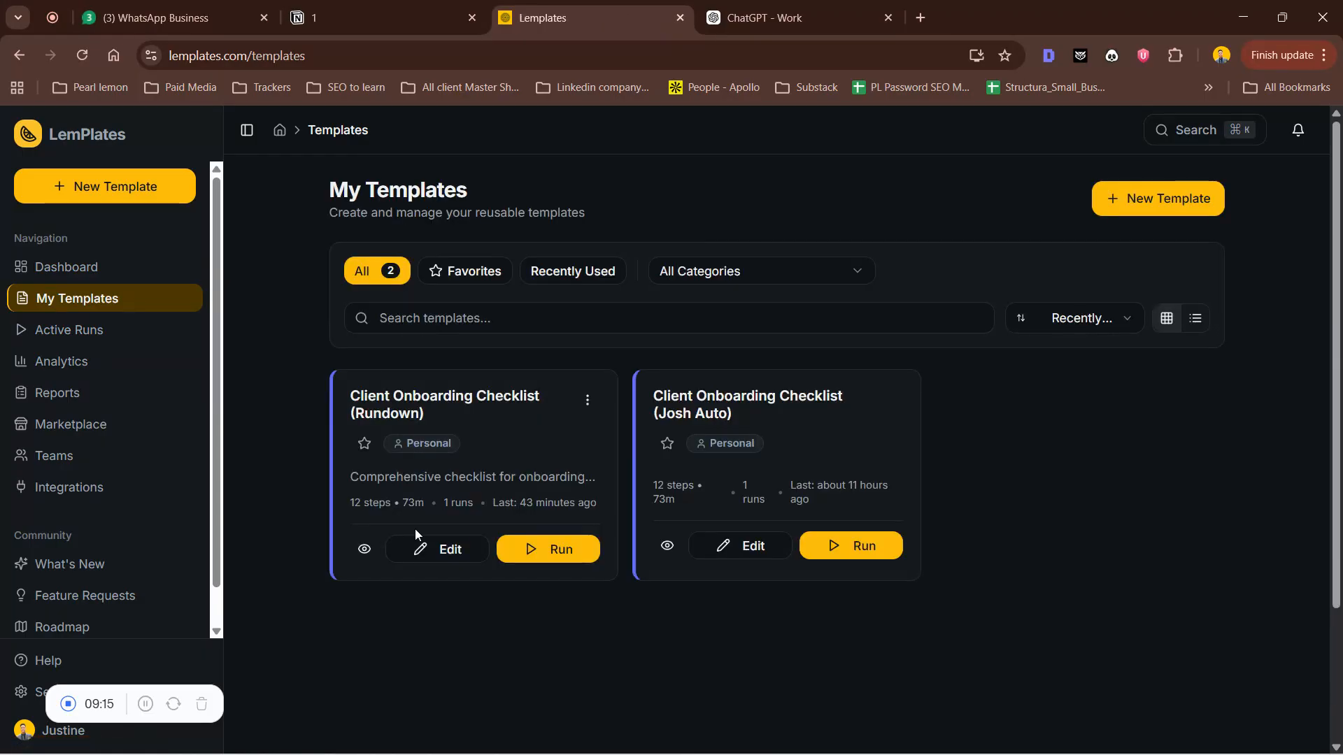
click(435, 549)
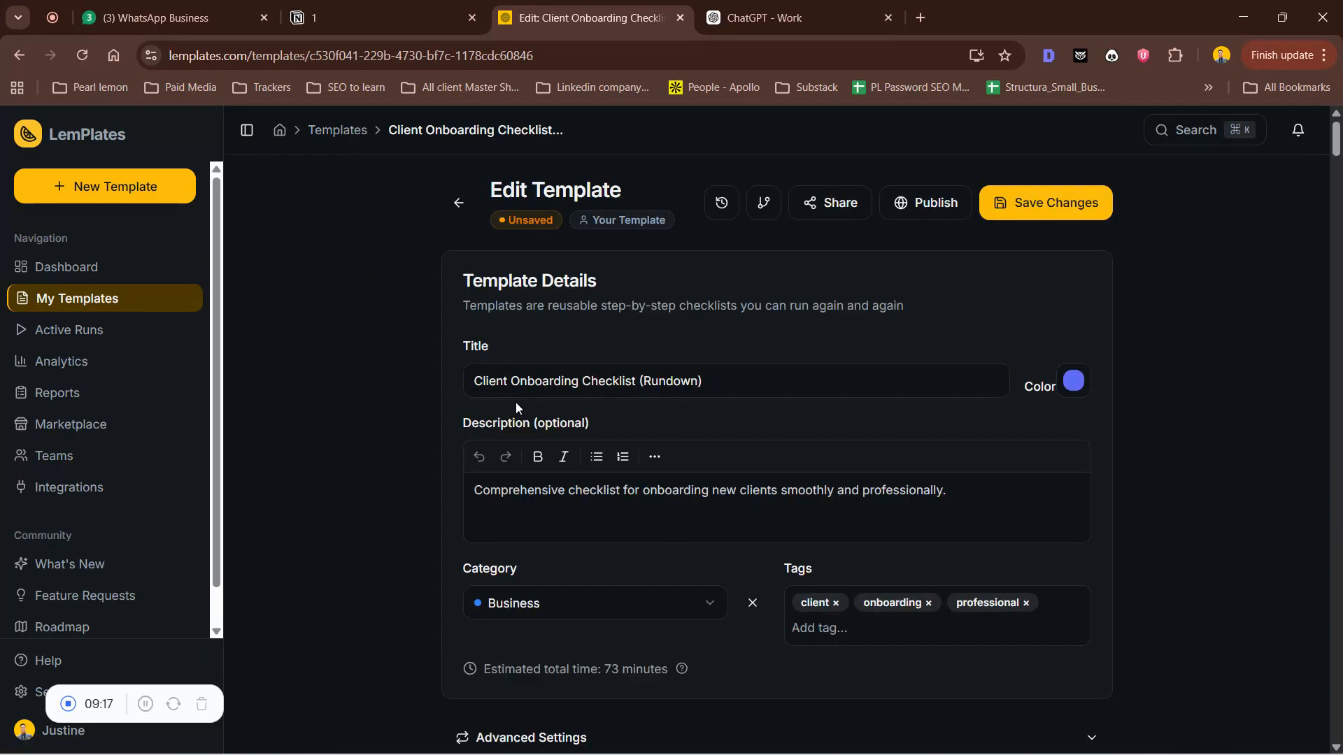
Add a blank step after the last step of the template and review the fields it offers
scroll(590, 422, down, 10)
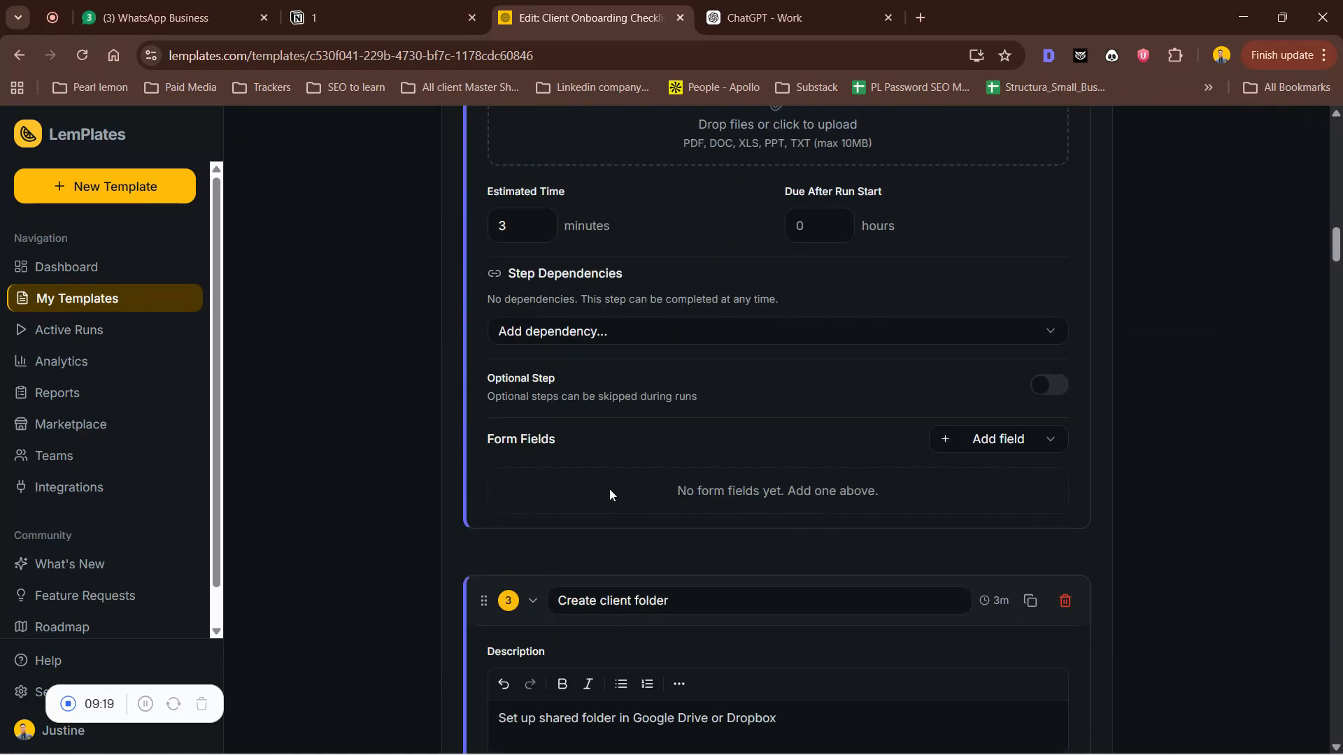
scroll(608, 508, down, 15)
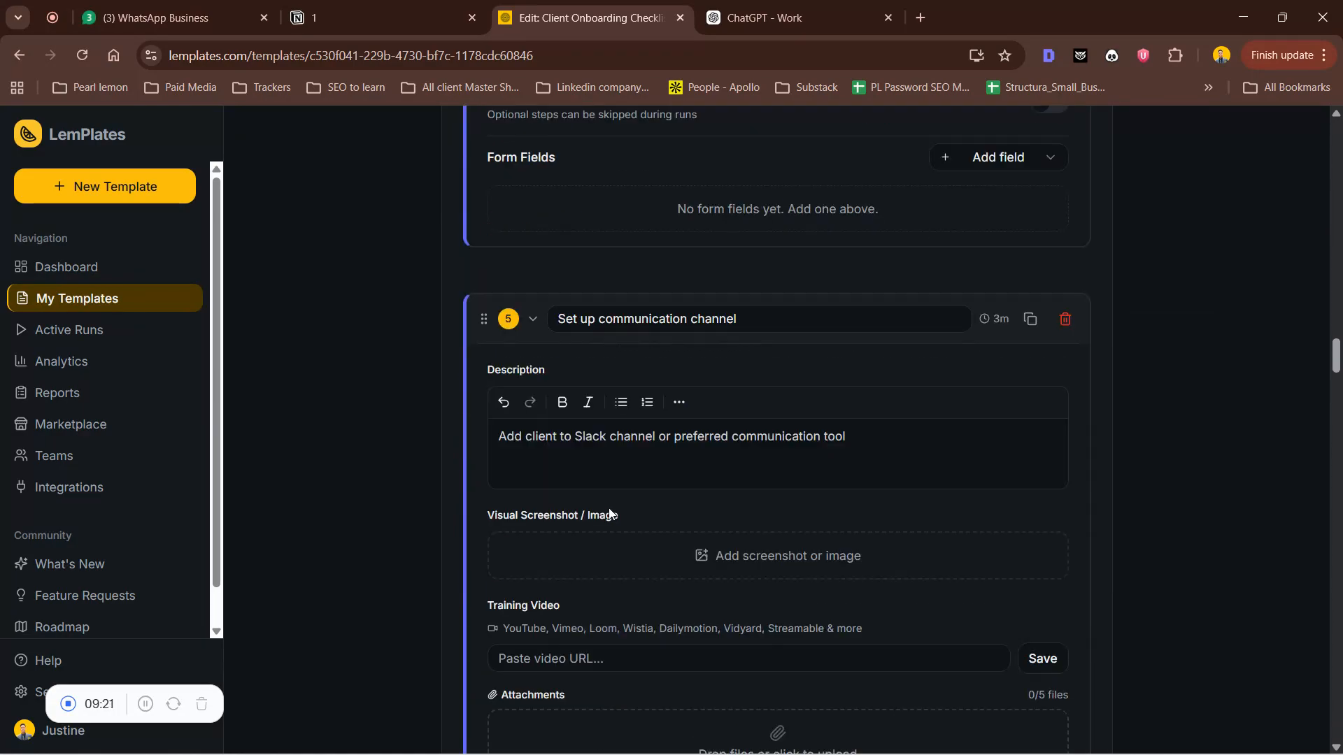
scroll(614, 519, down, 20)
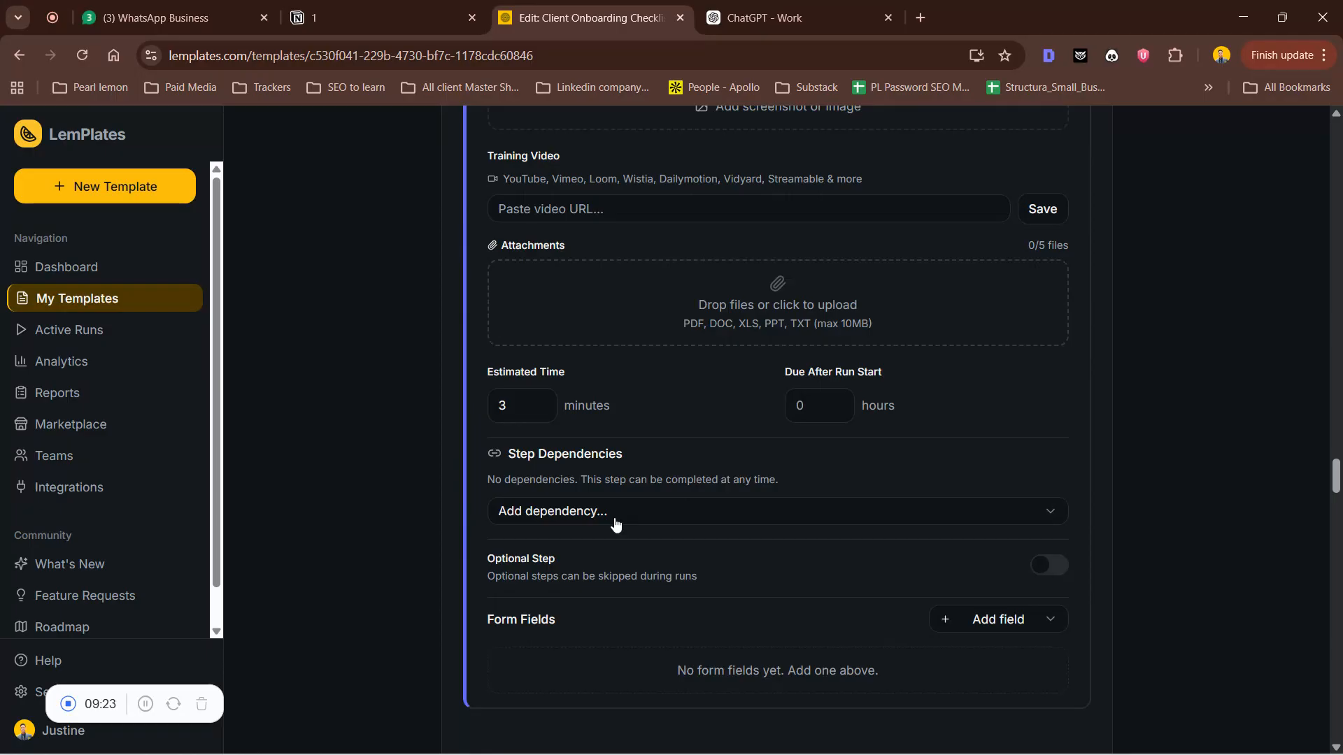
scroll(596, 511, down, 20)
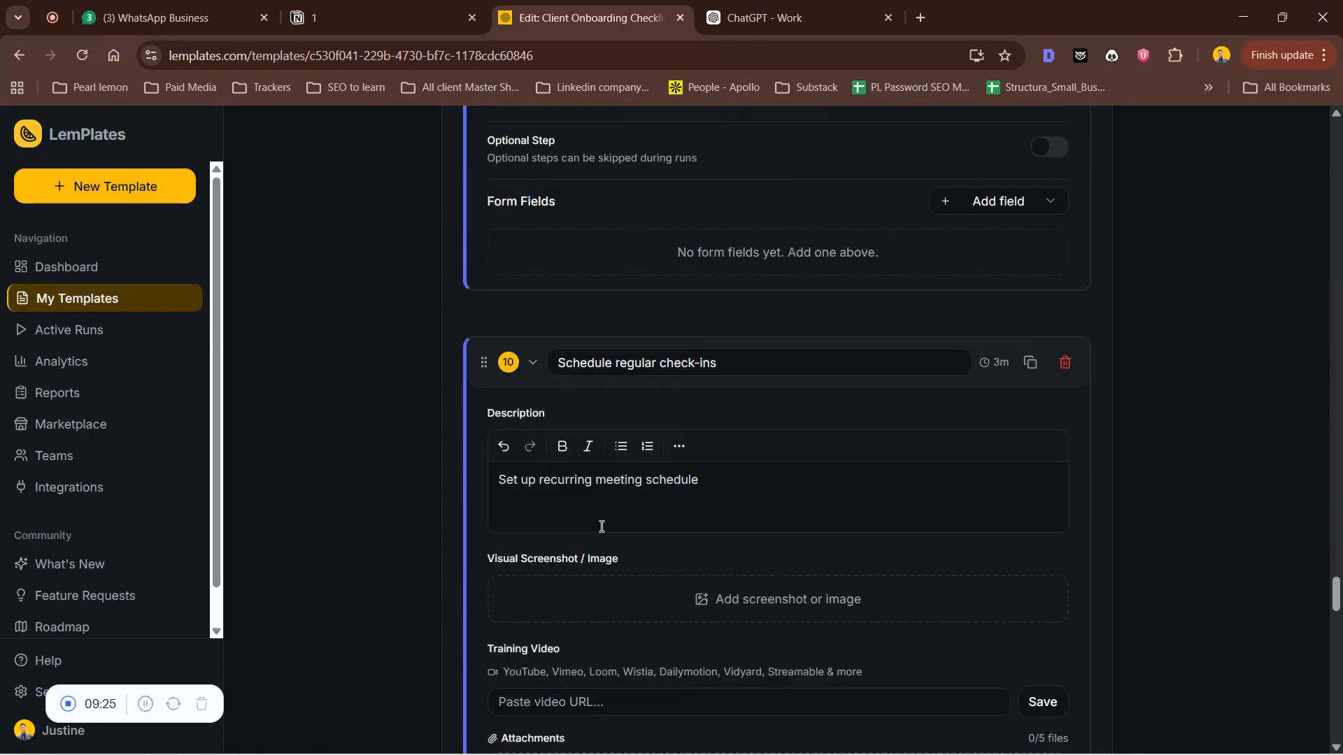
scroll(604, 545, down, 5)
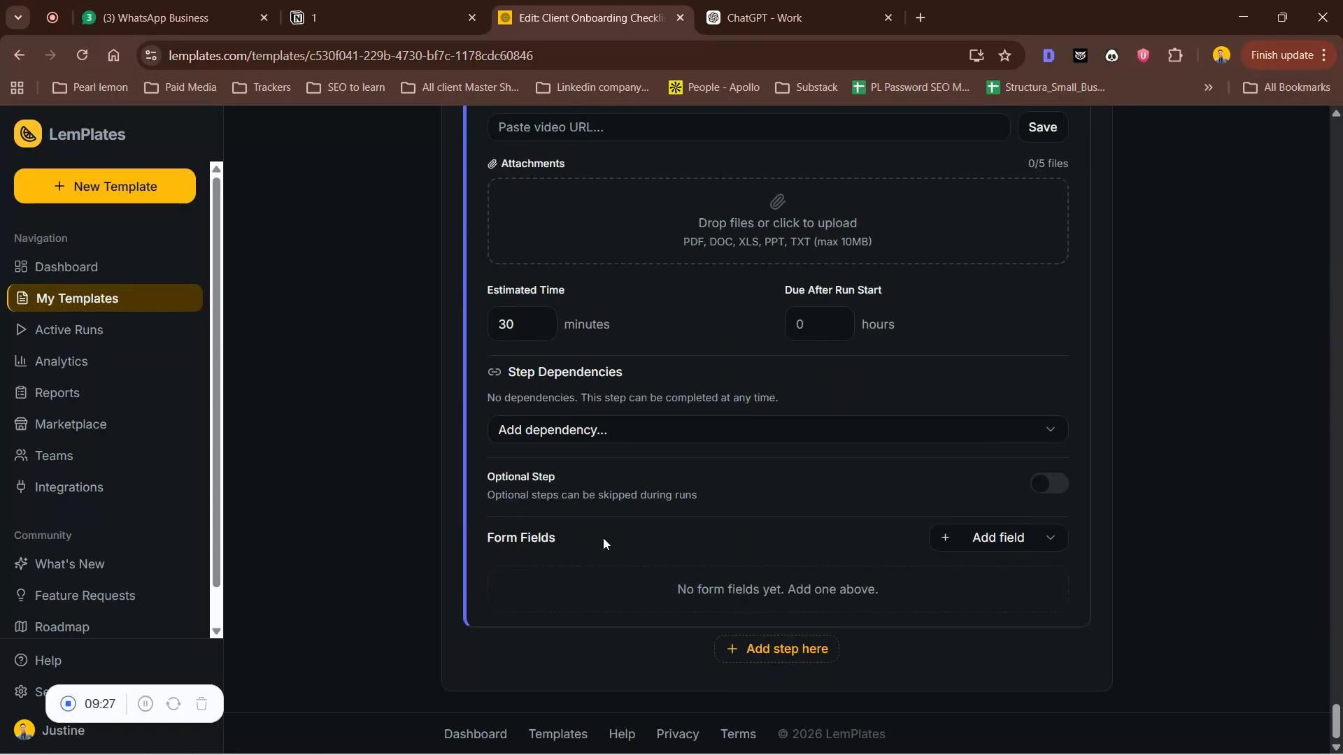
click(776, 649)
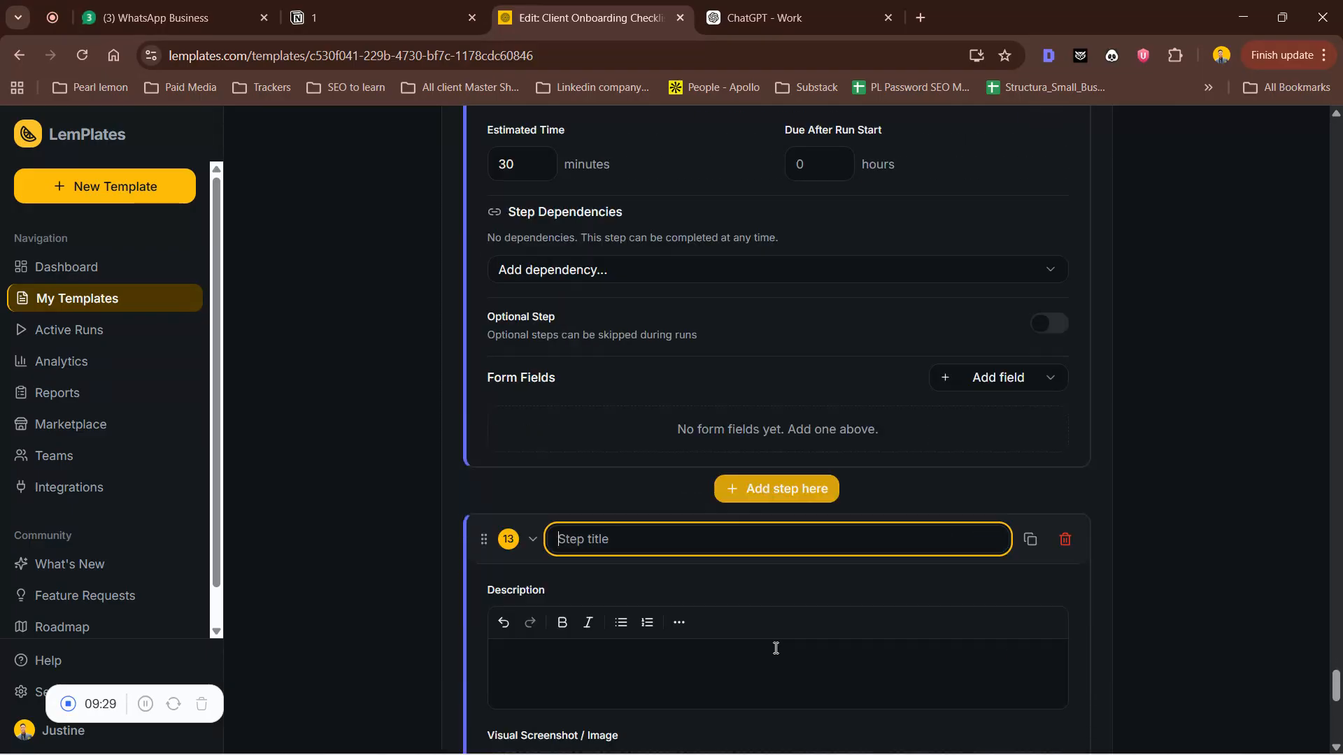
scroll(744, 535, down, 7)
scroll(746, 551, up, 5)
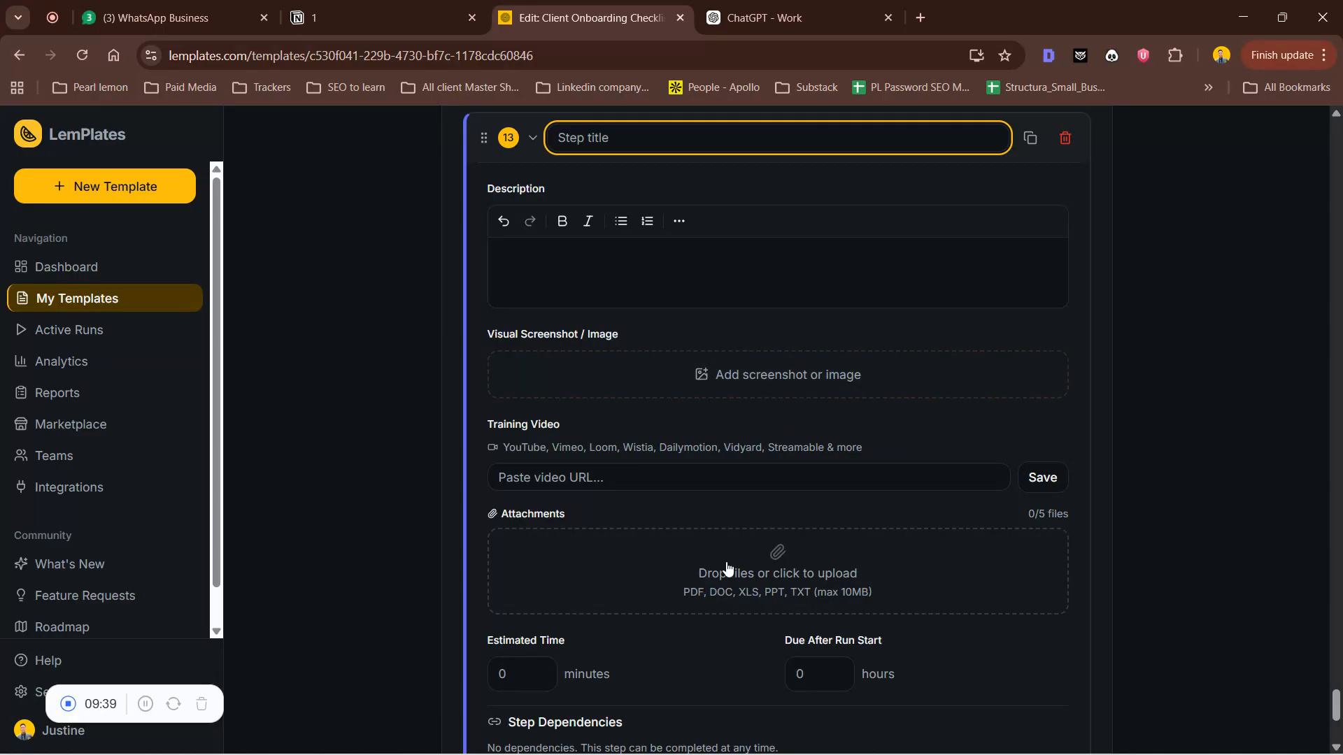
scroll(720, 581, down, 4)
scroll(719, 602, down, 2)
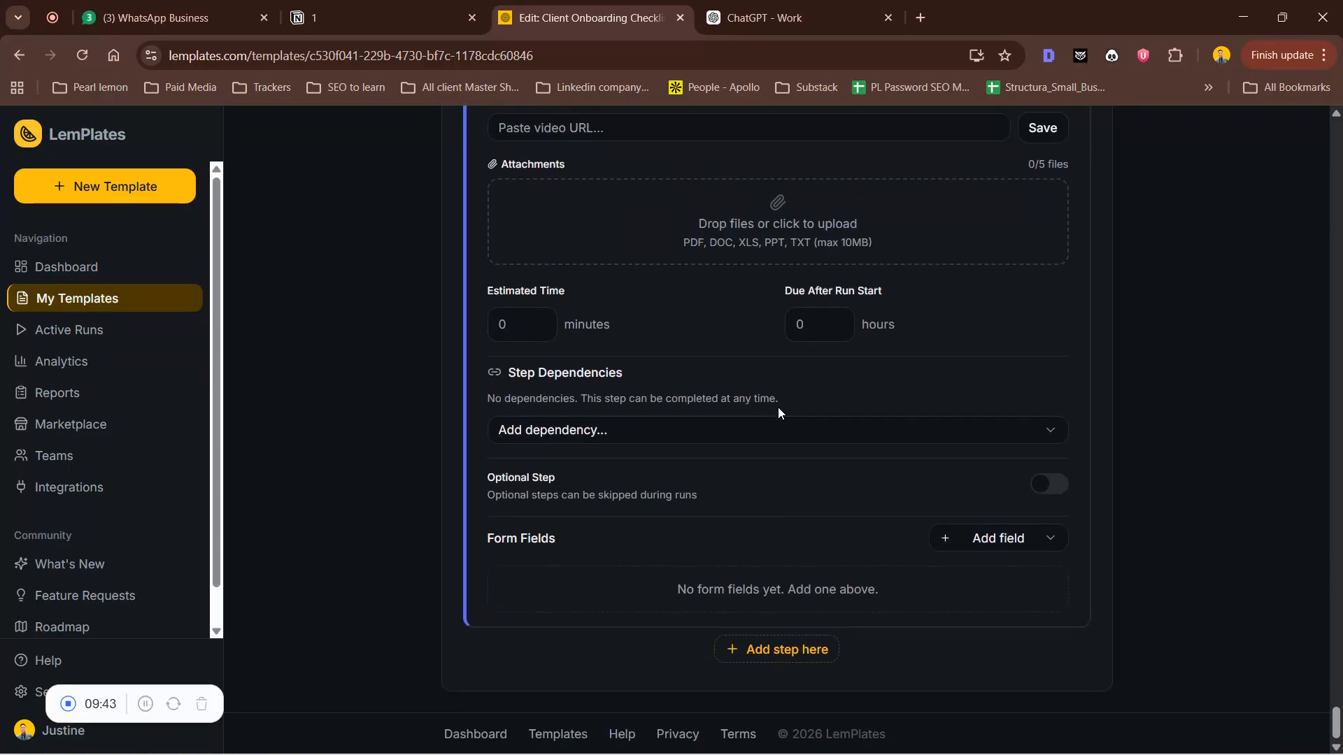
Review the available step dependencies and the form field types offered for the new blank step, without adding any
click(779, 425)
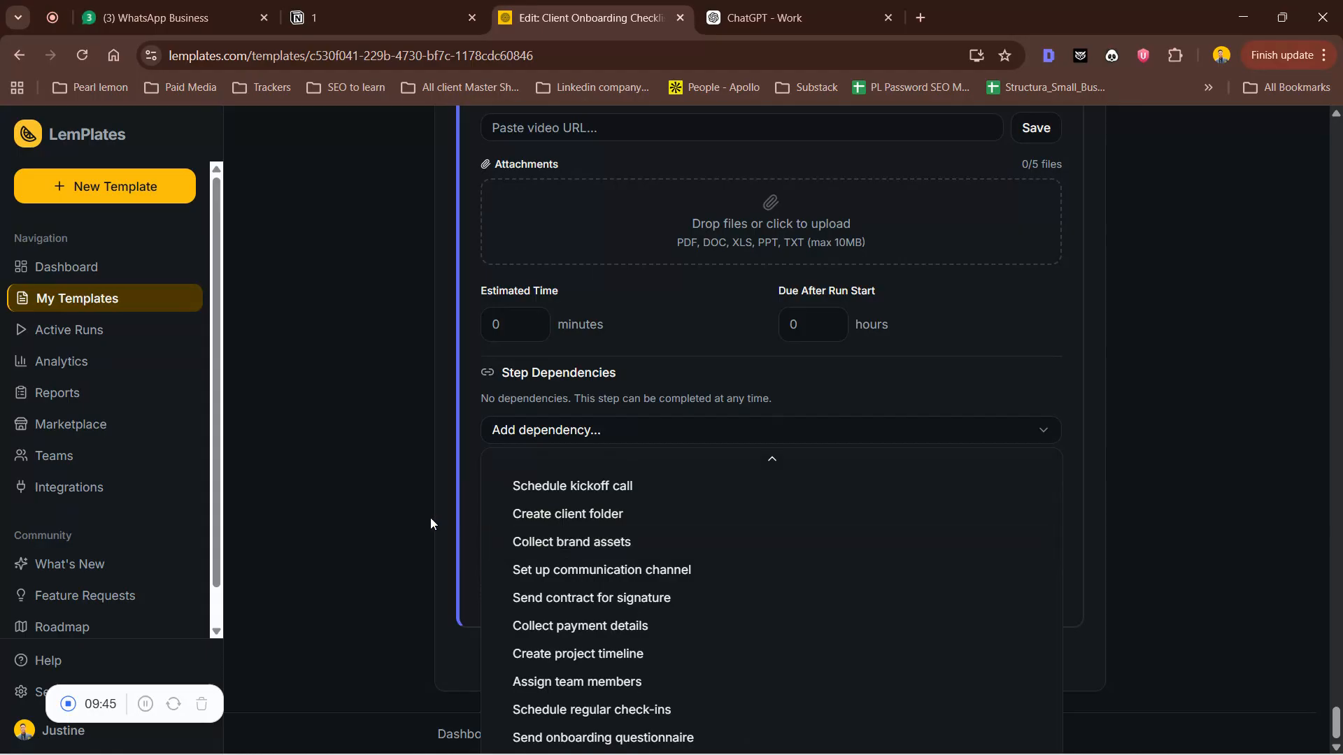
click(389, 485)
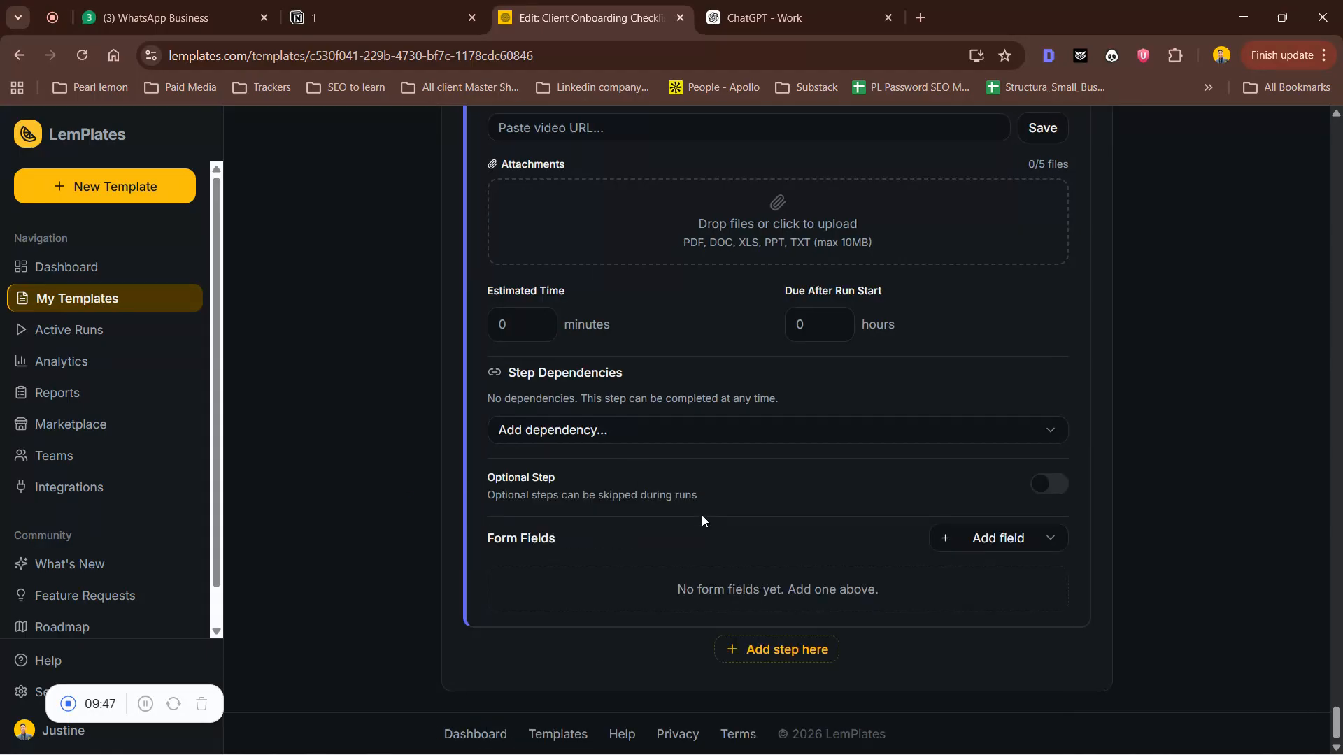
click(1016, 553)
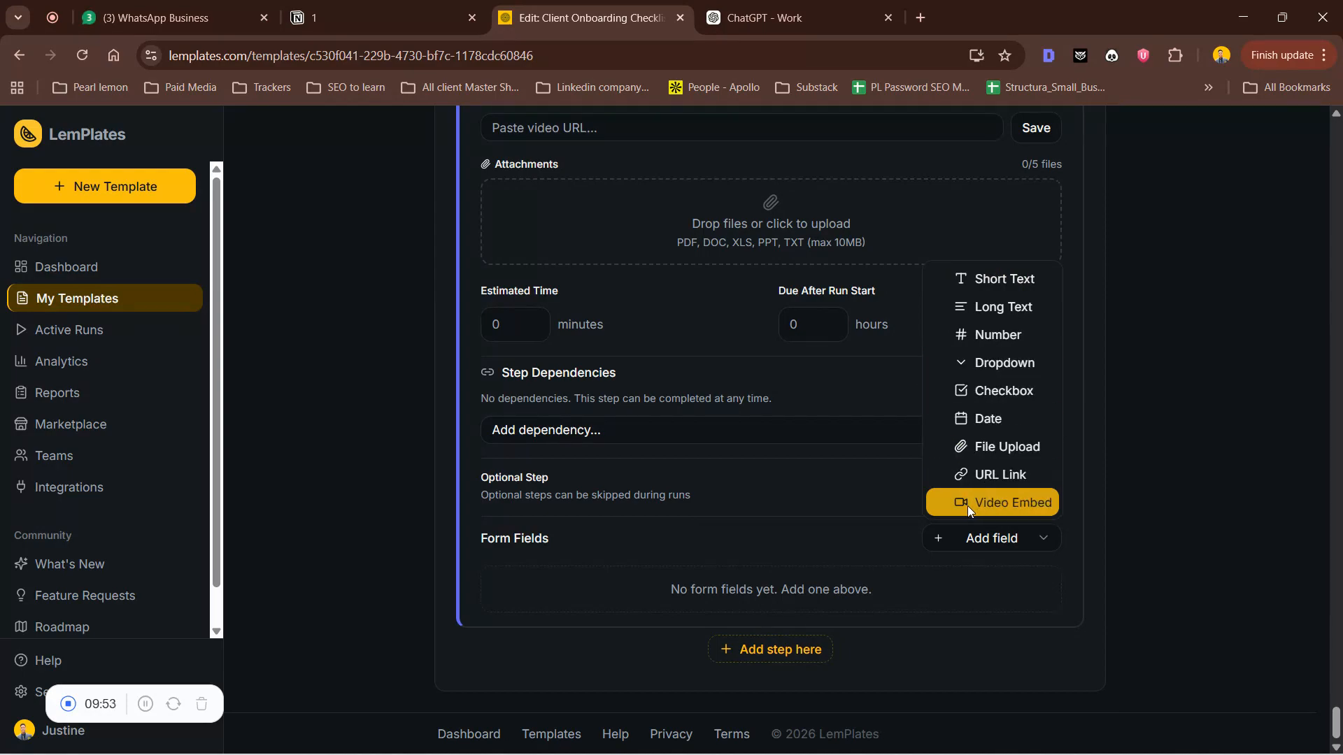
click(401, 409)
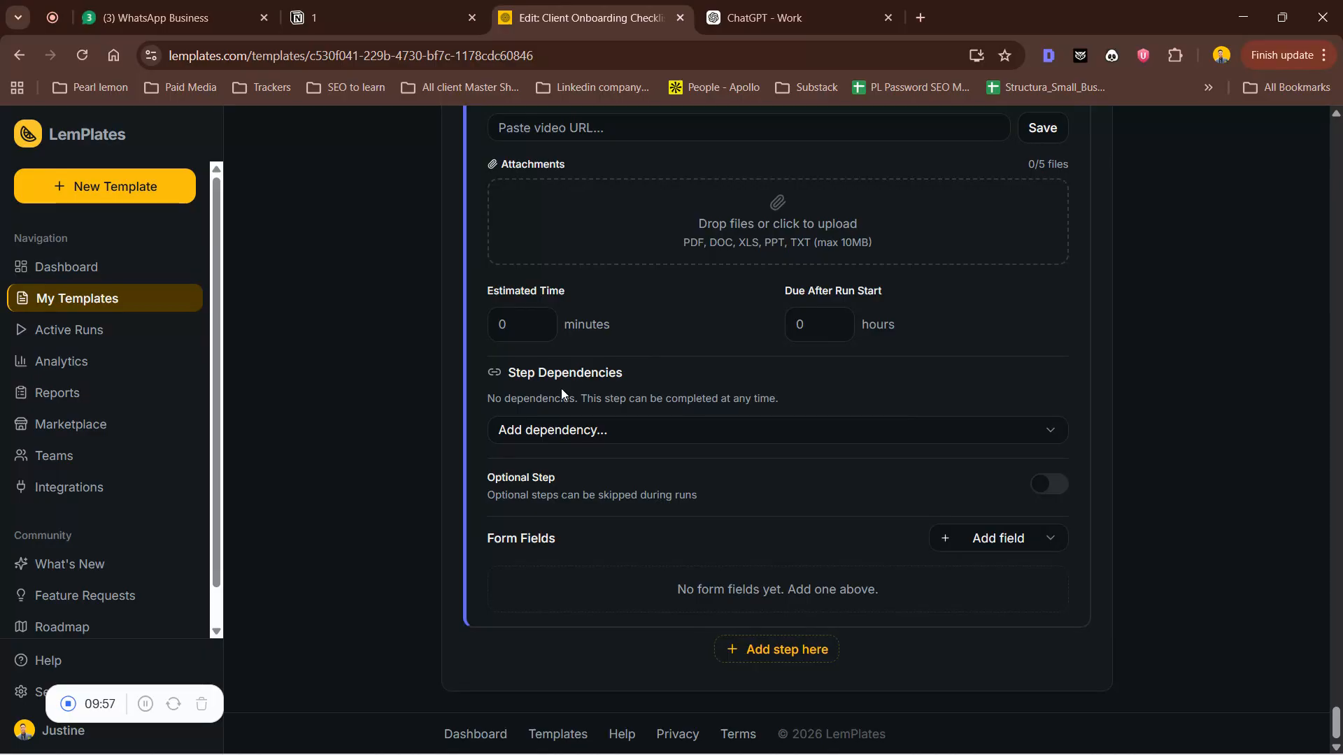
Rename the red team to Rundown in its team settings and save the change
click(137, 460)
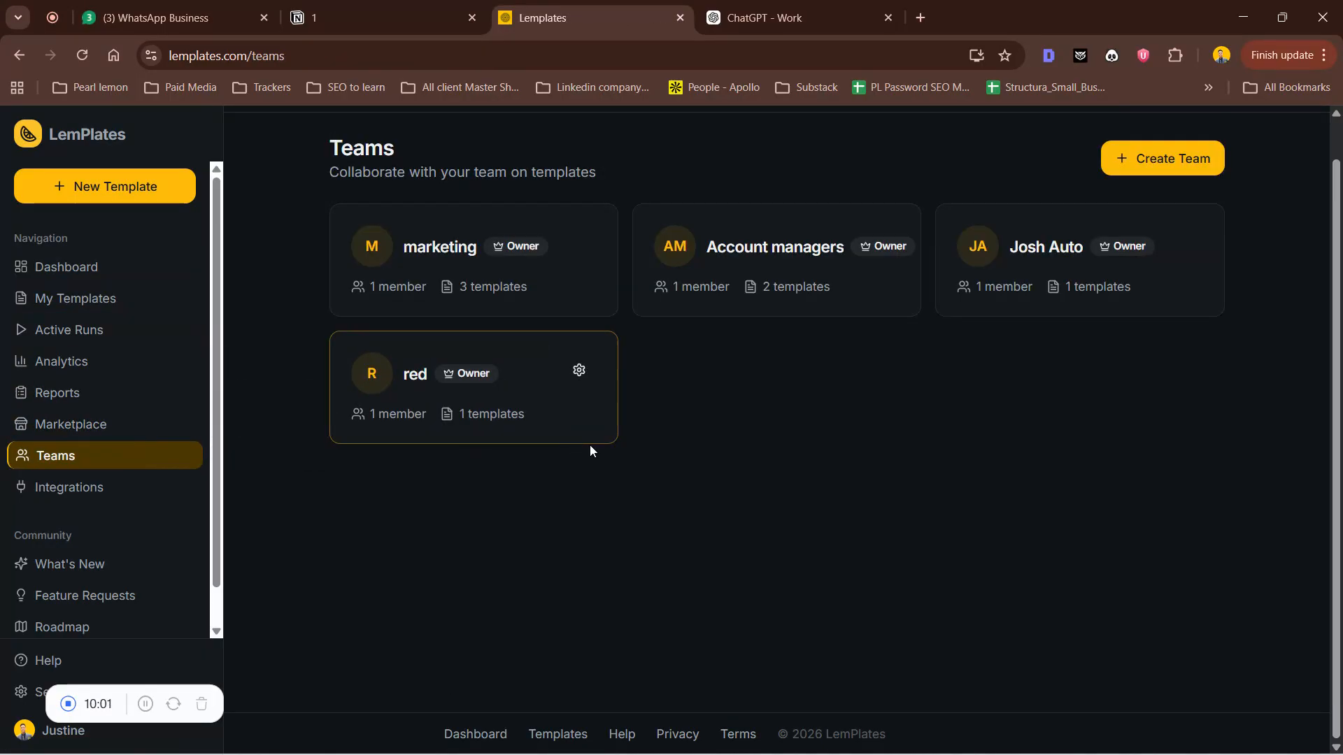
click(123, 314)
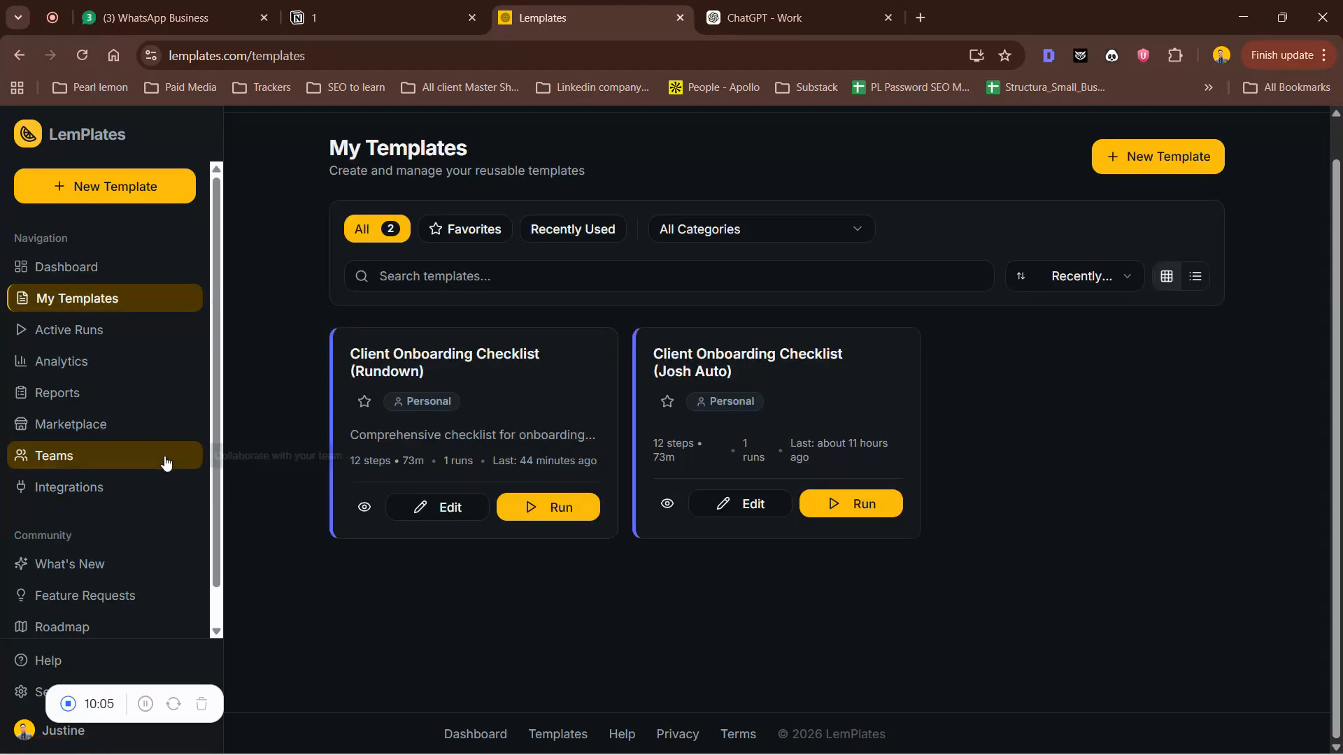
click(167, 465)
click(577, 371)
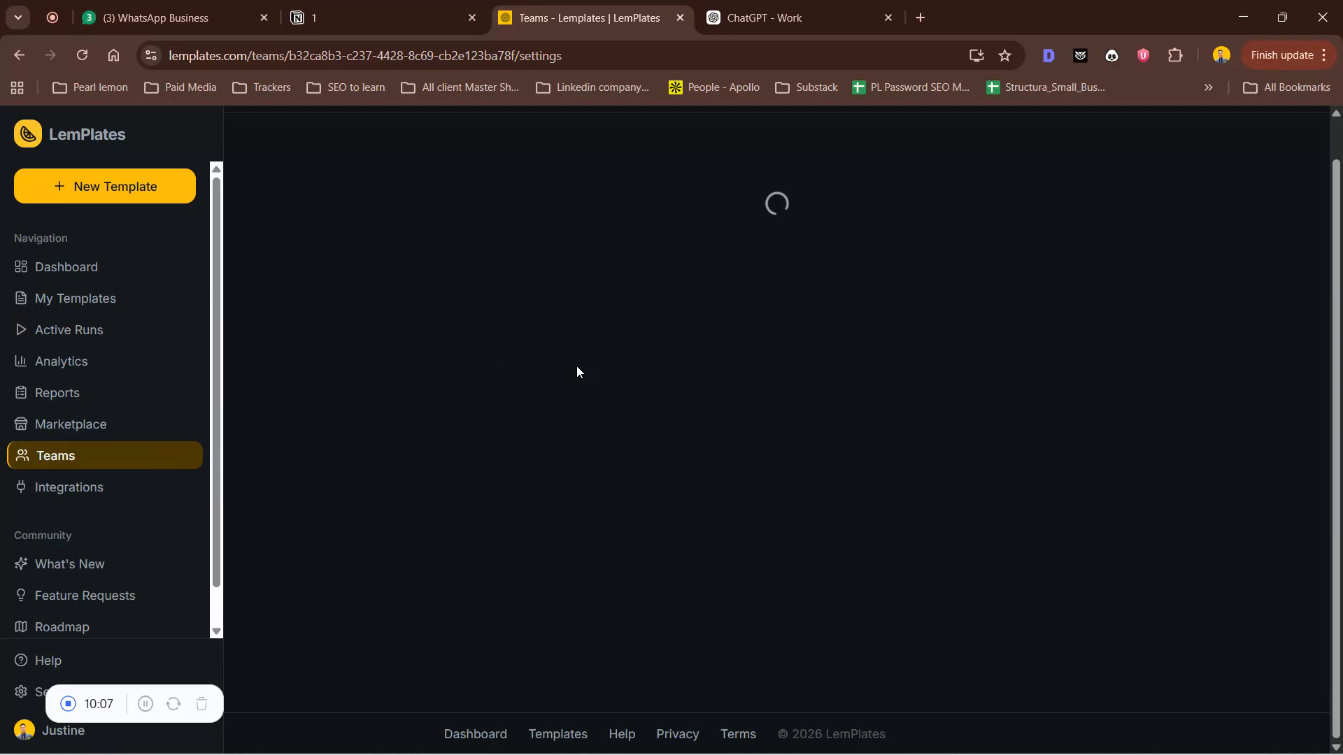
drag(590, 332, 442, 336)
text(Rundow)
text(n)
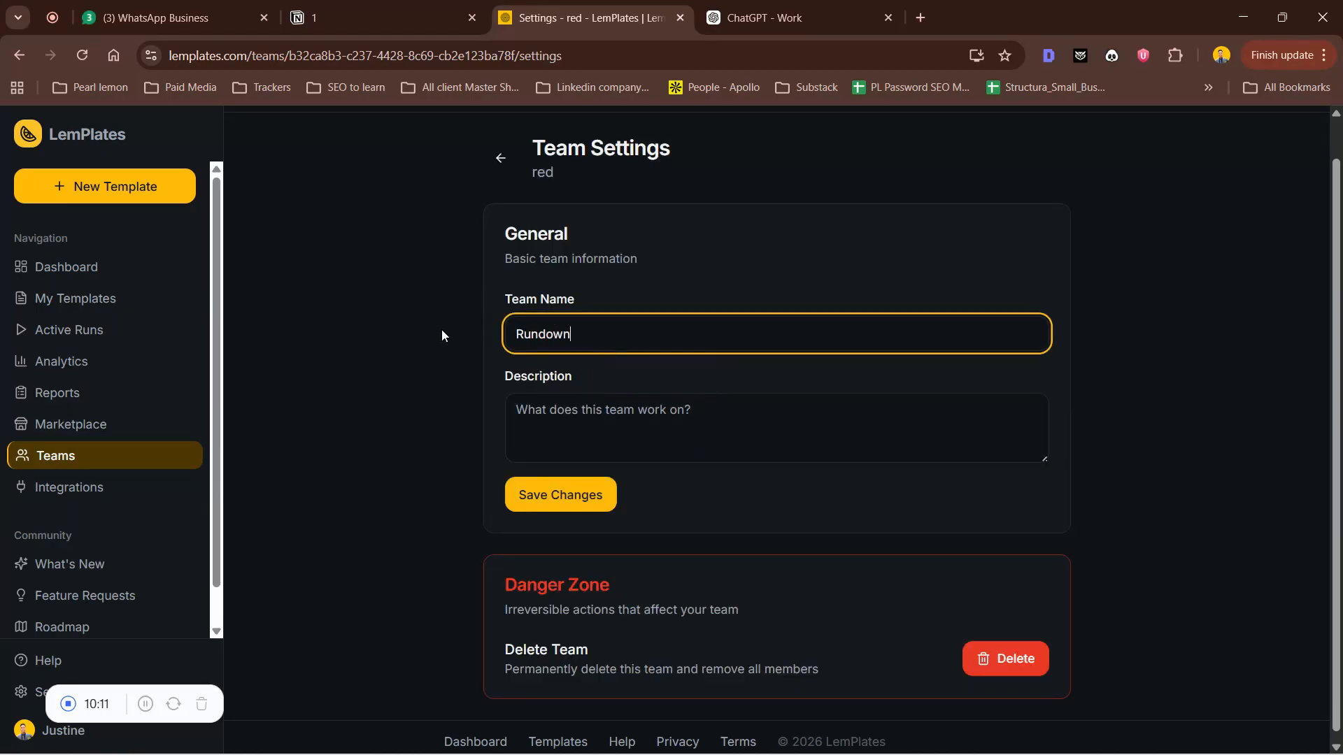
click(538, 498)
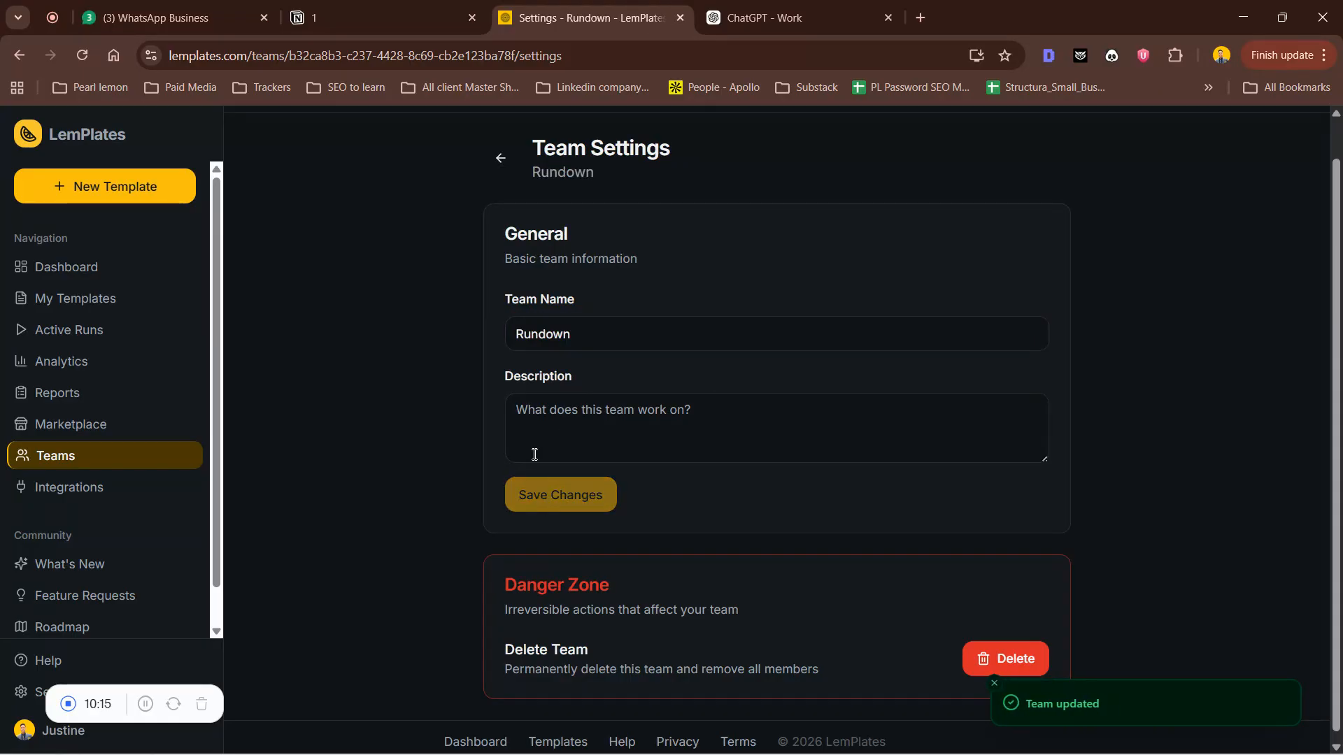
View the Rundown team's shared templates and preview sharing Client Onboarding Checklist (Josh Auto) without sharing it, returning to the team list
click(500, 157)
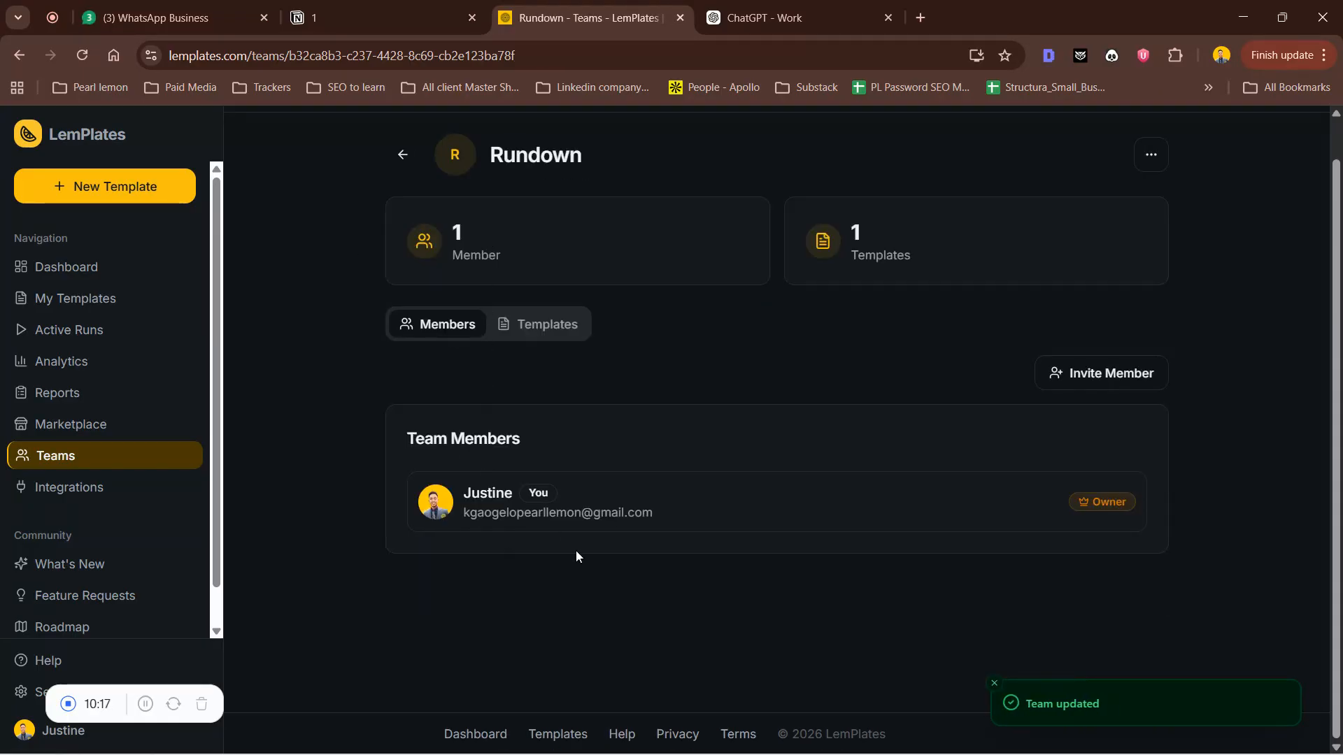
click(572, 326)
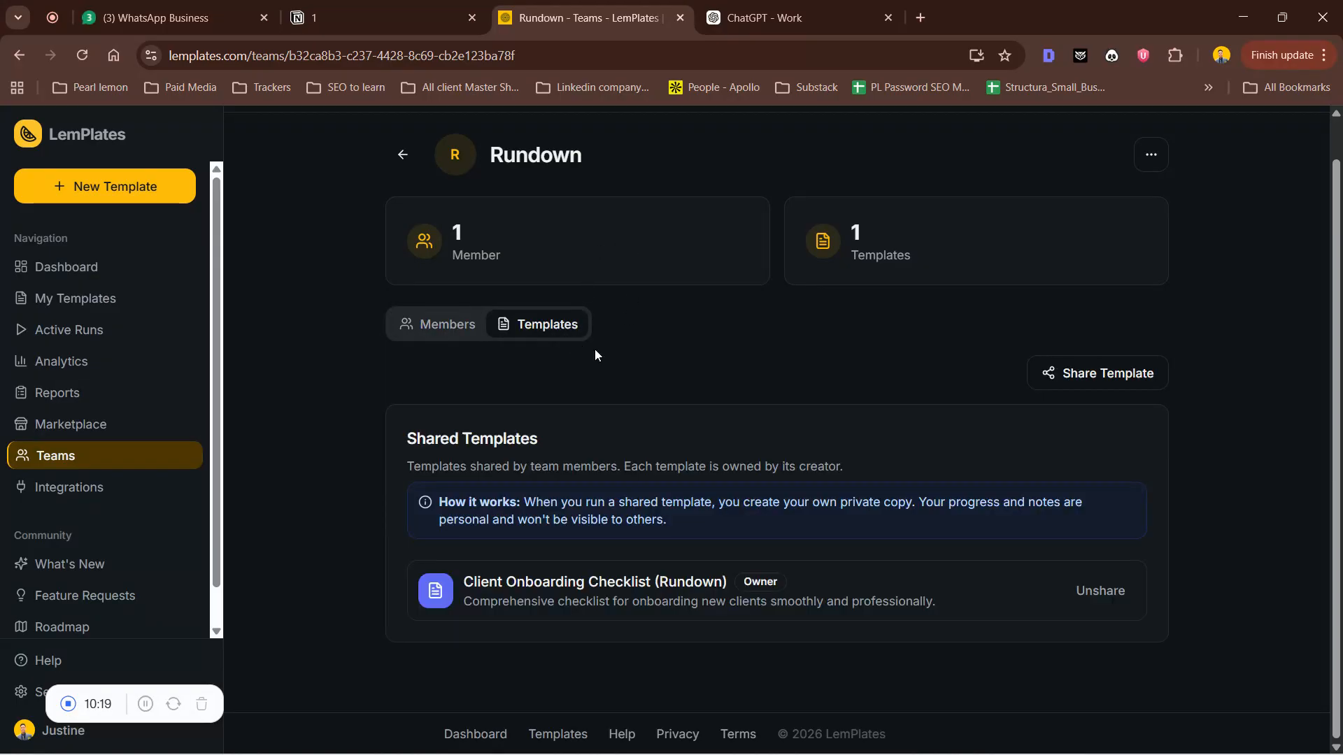
click(1077, 371)
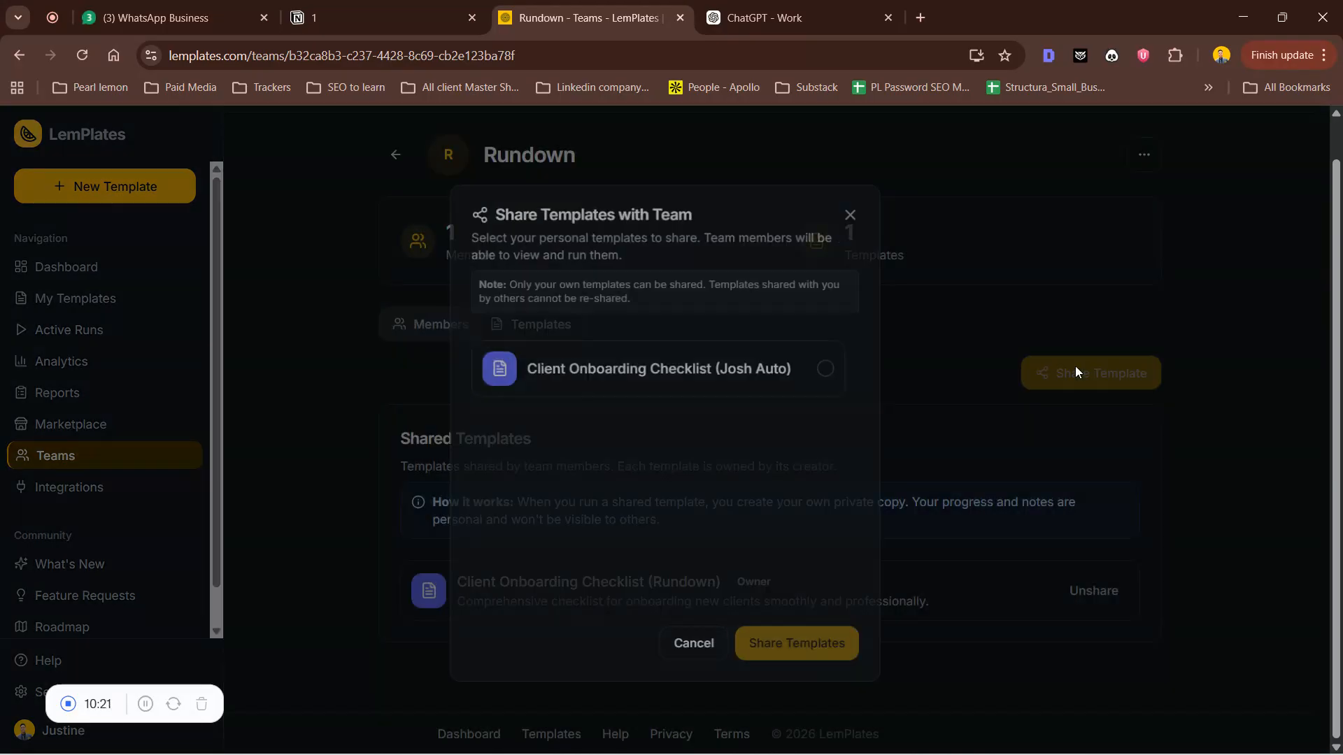
click(817, 369)
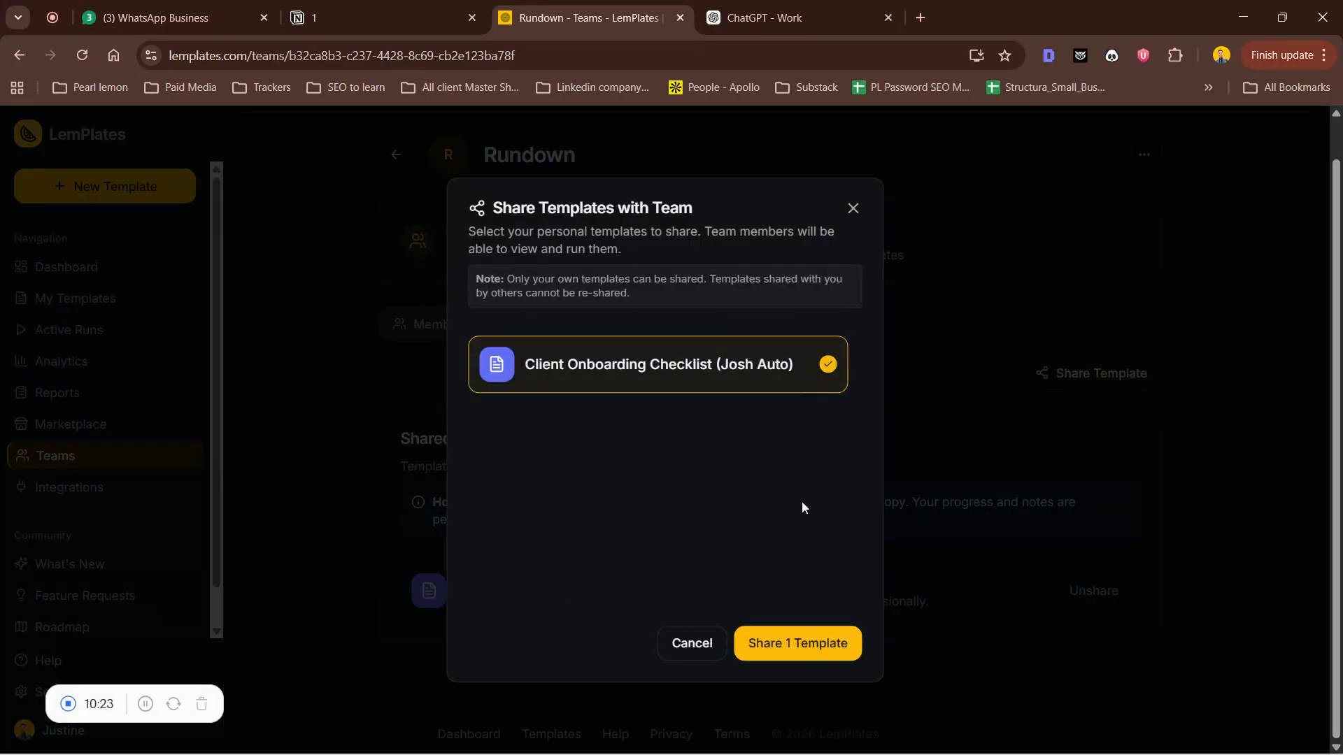
click(853, 208)
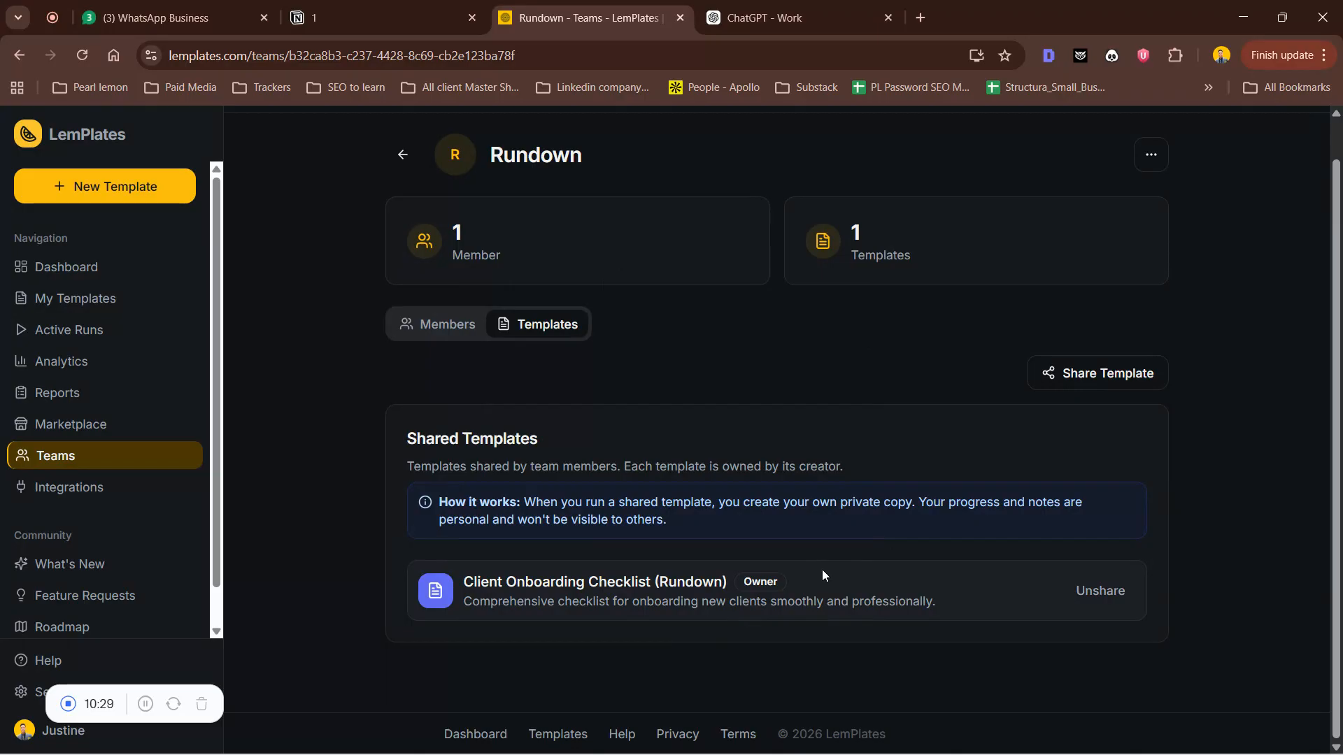
click(34, 466)
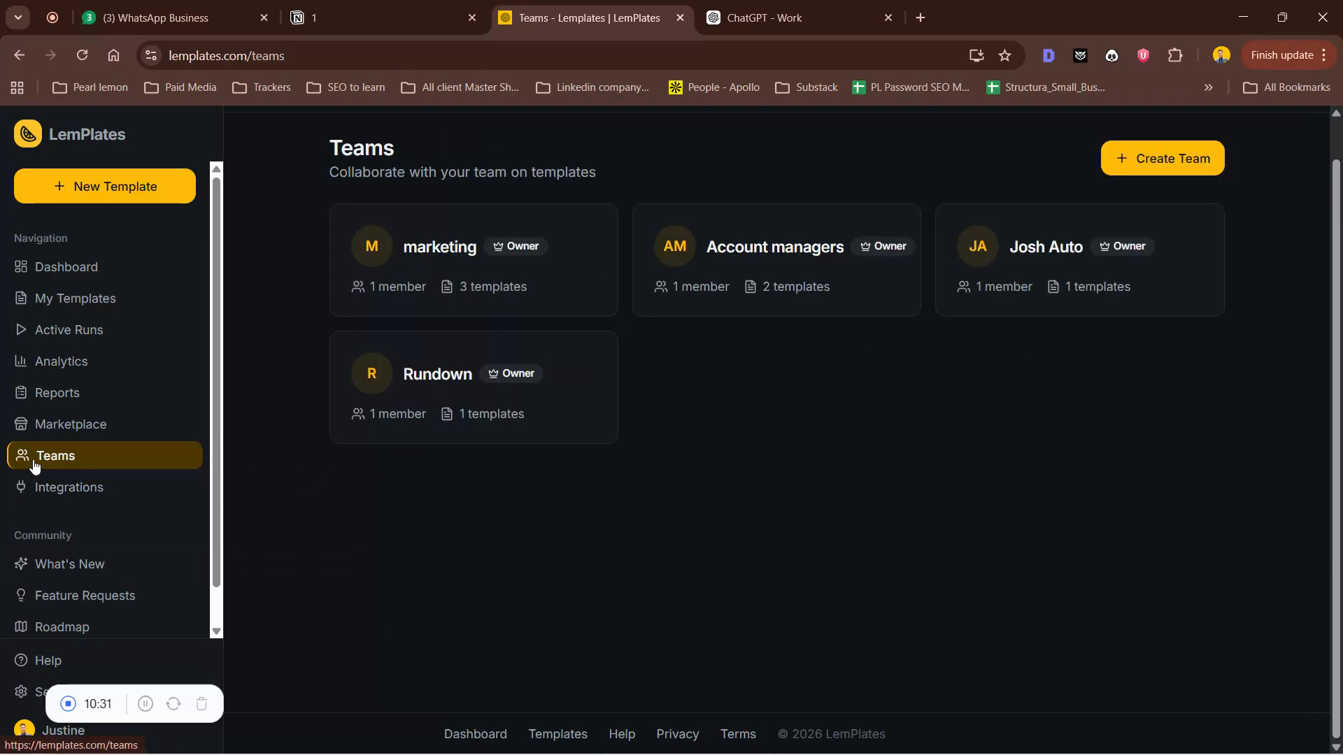